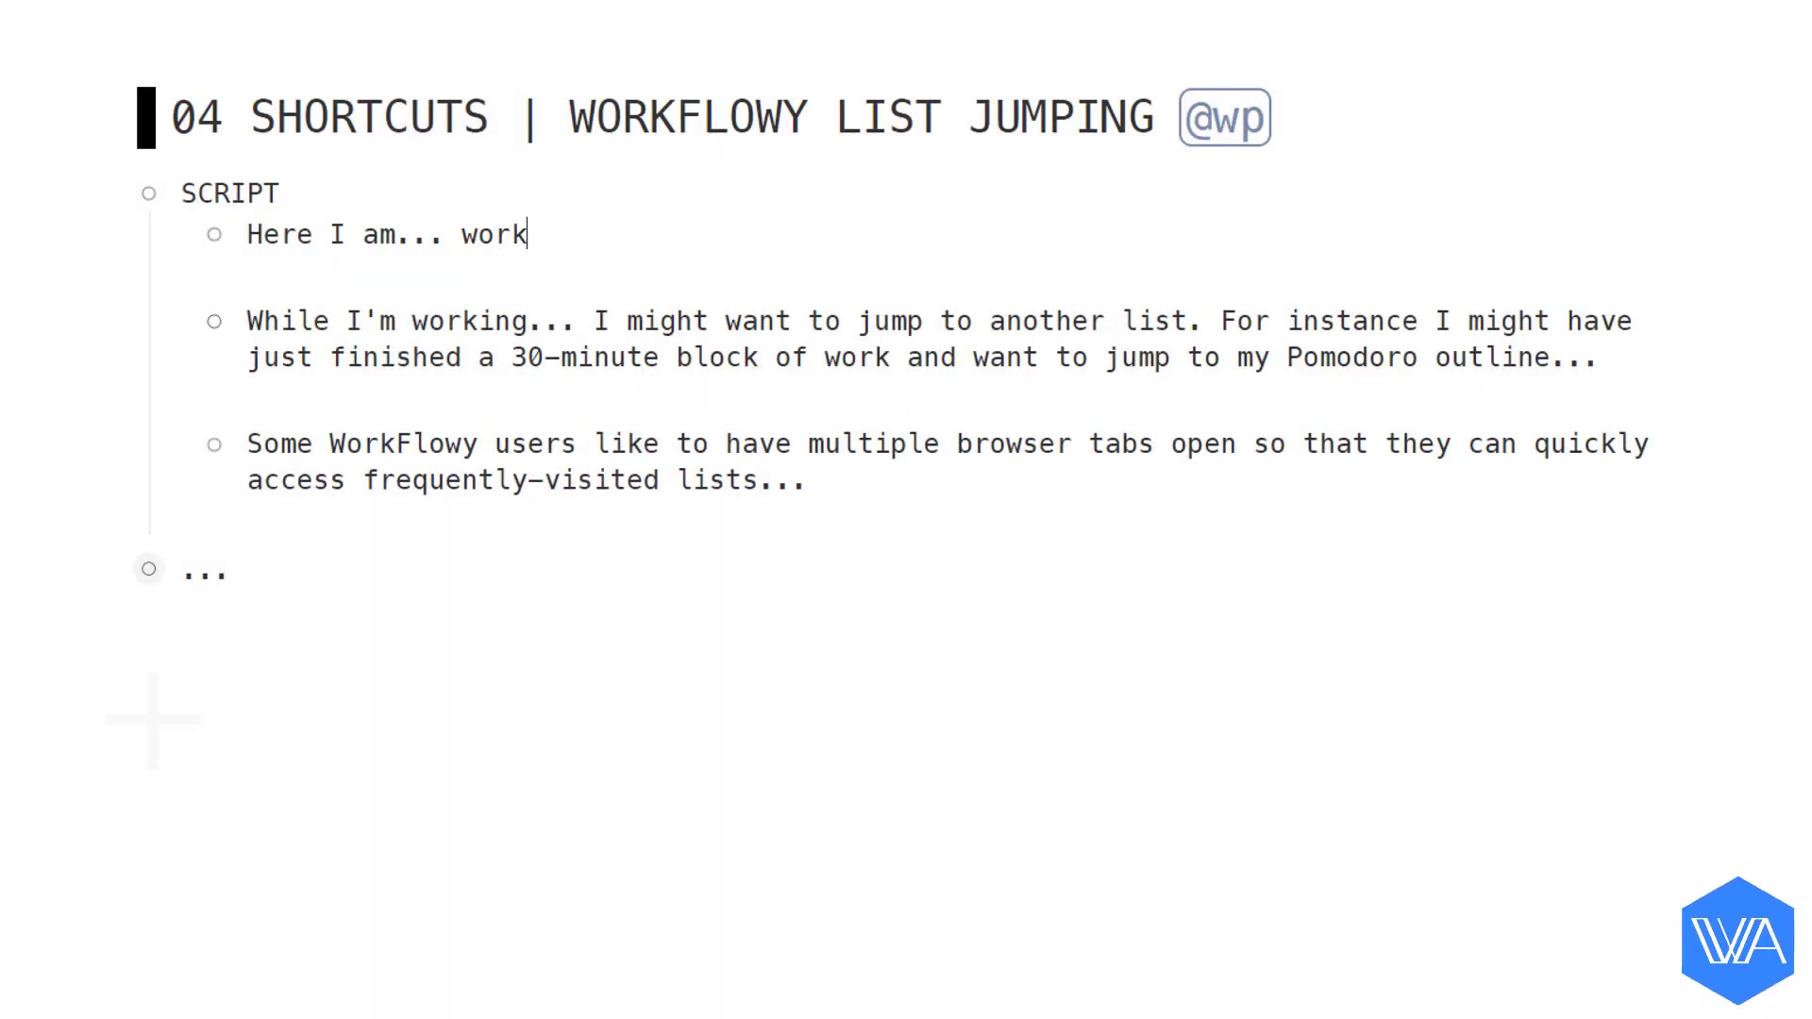
Finish the first SCRIPT bullet with 'working away in an outline...'.
{"action": "type", "text": "ing away in an"}
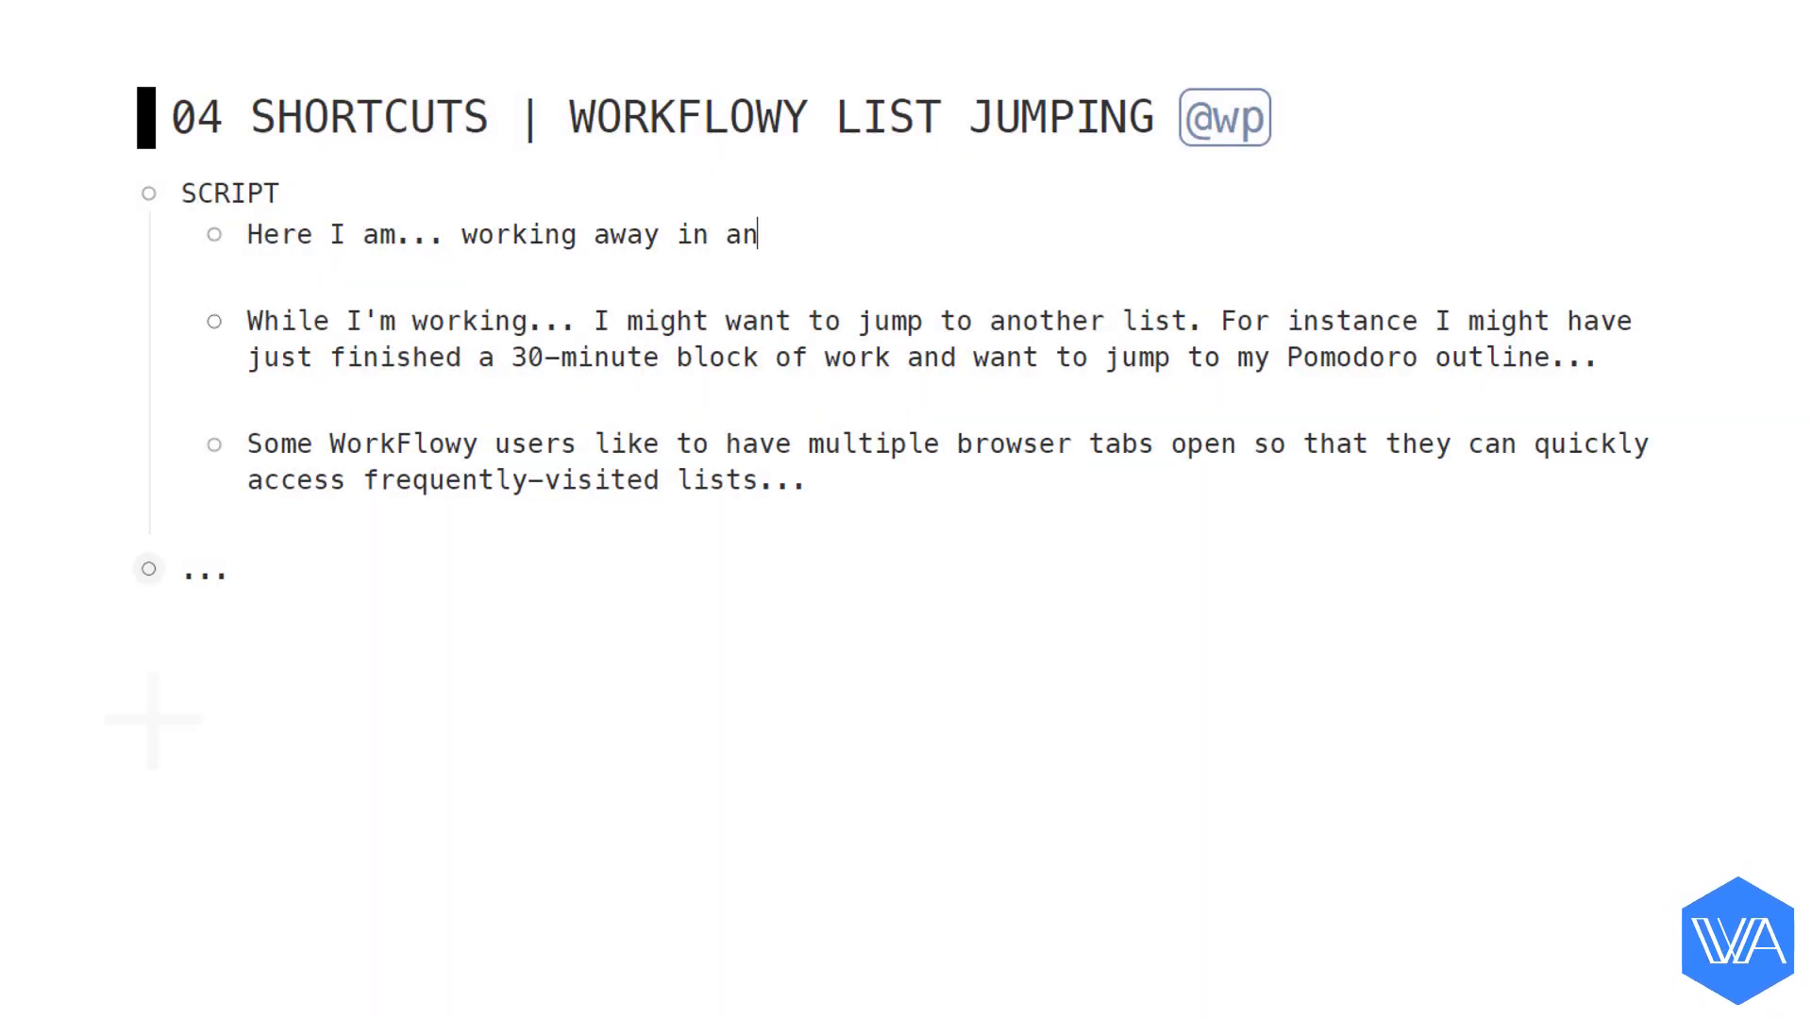
{"action": "type", "text": " outline..."}
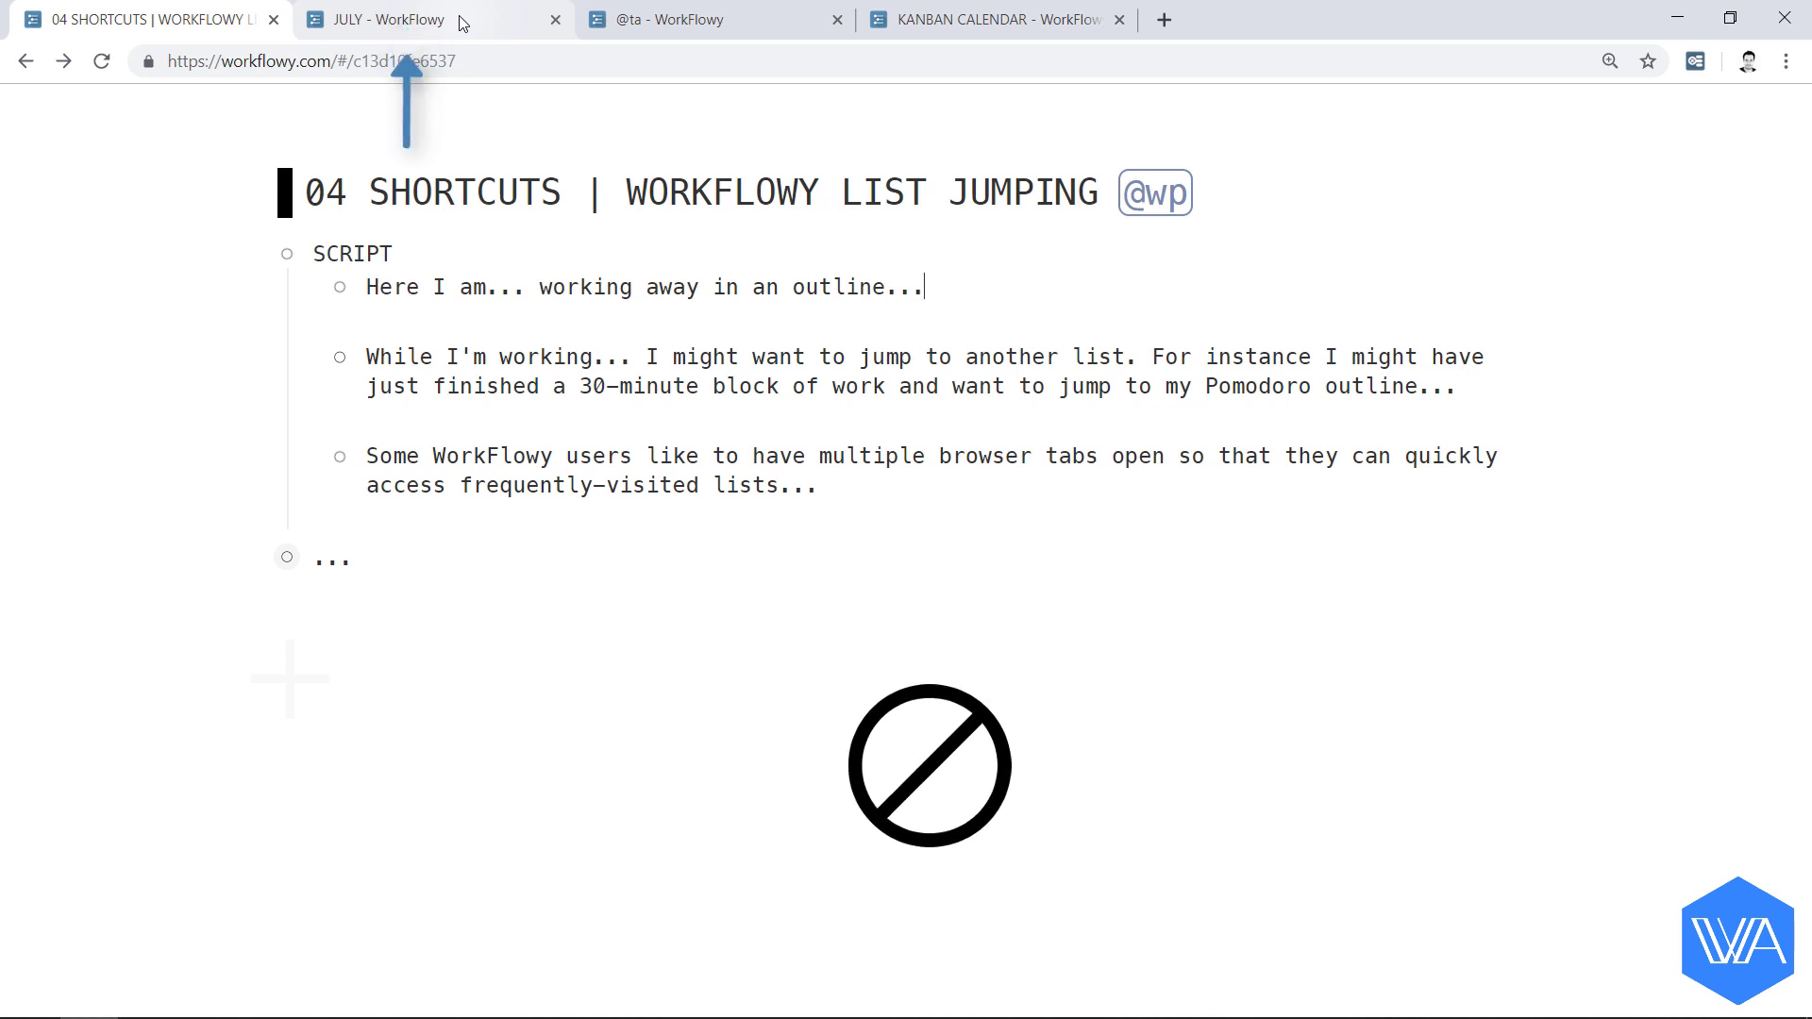
In the JULY list, paste an eighth block into JUL-18-THU and change its count from 7 to 8.
{"action": "left_click", "coordinate": [463, 23]}
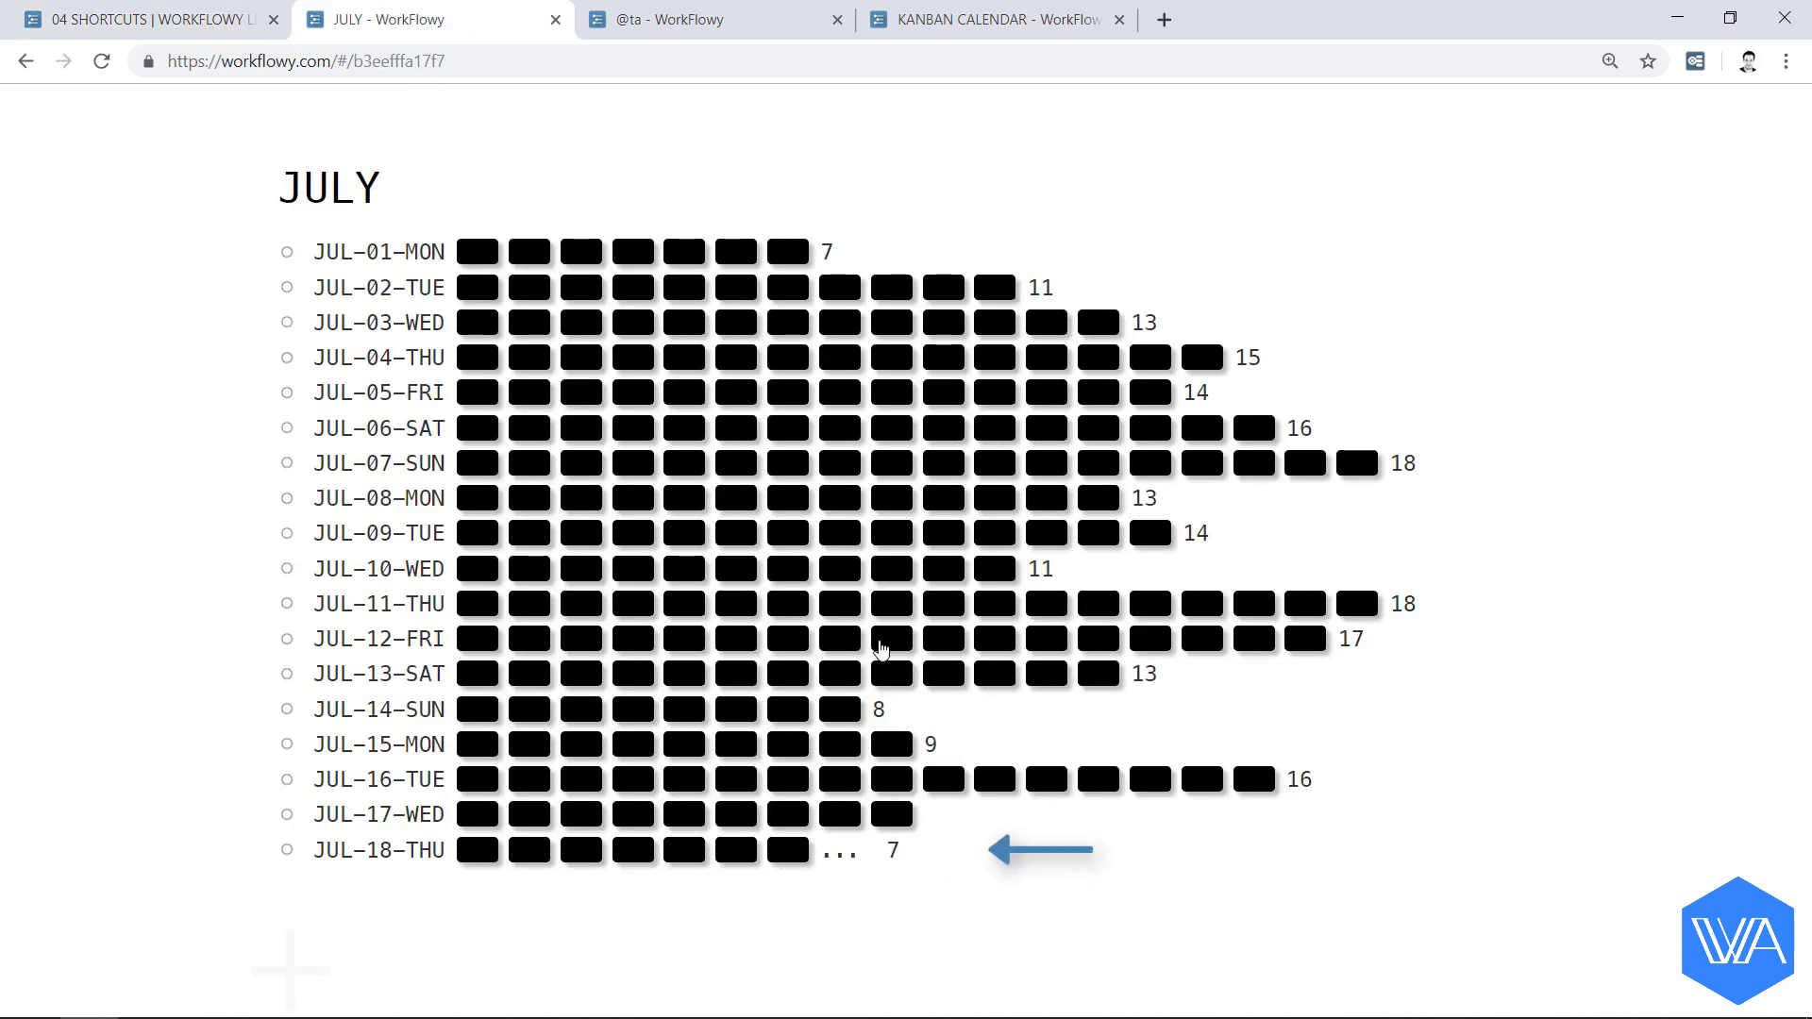
{"action": "left_click", "coordinate": [822, 855]}
{"action": "type", "text": "⬛"}
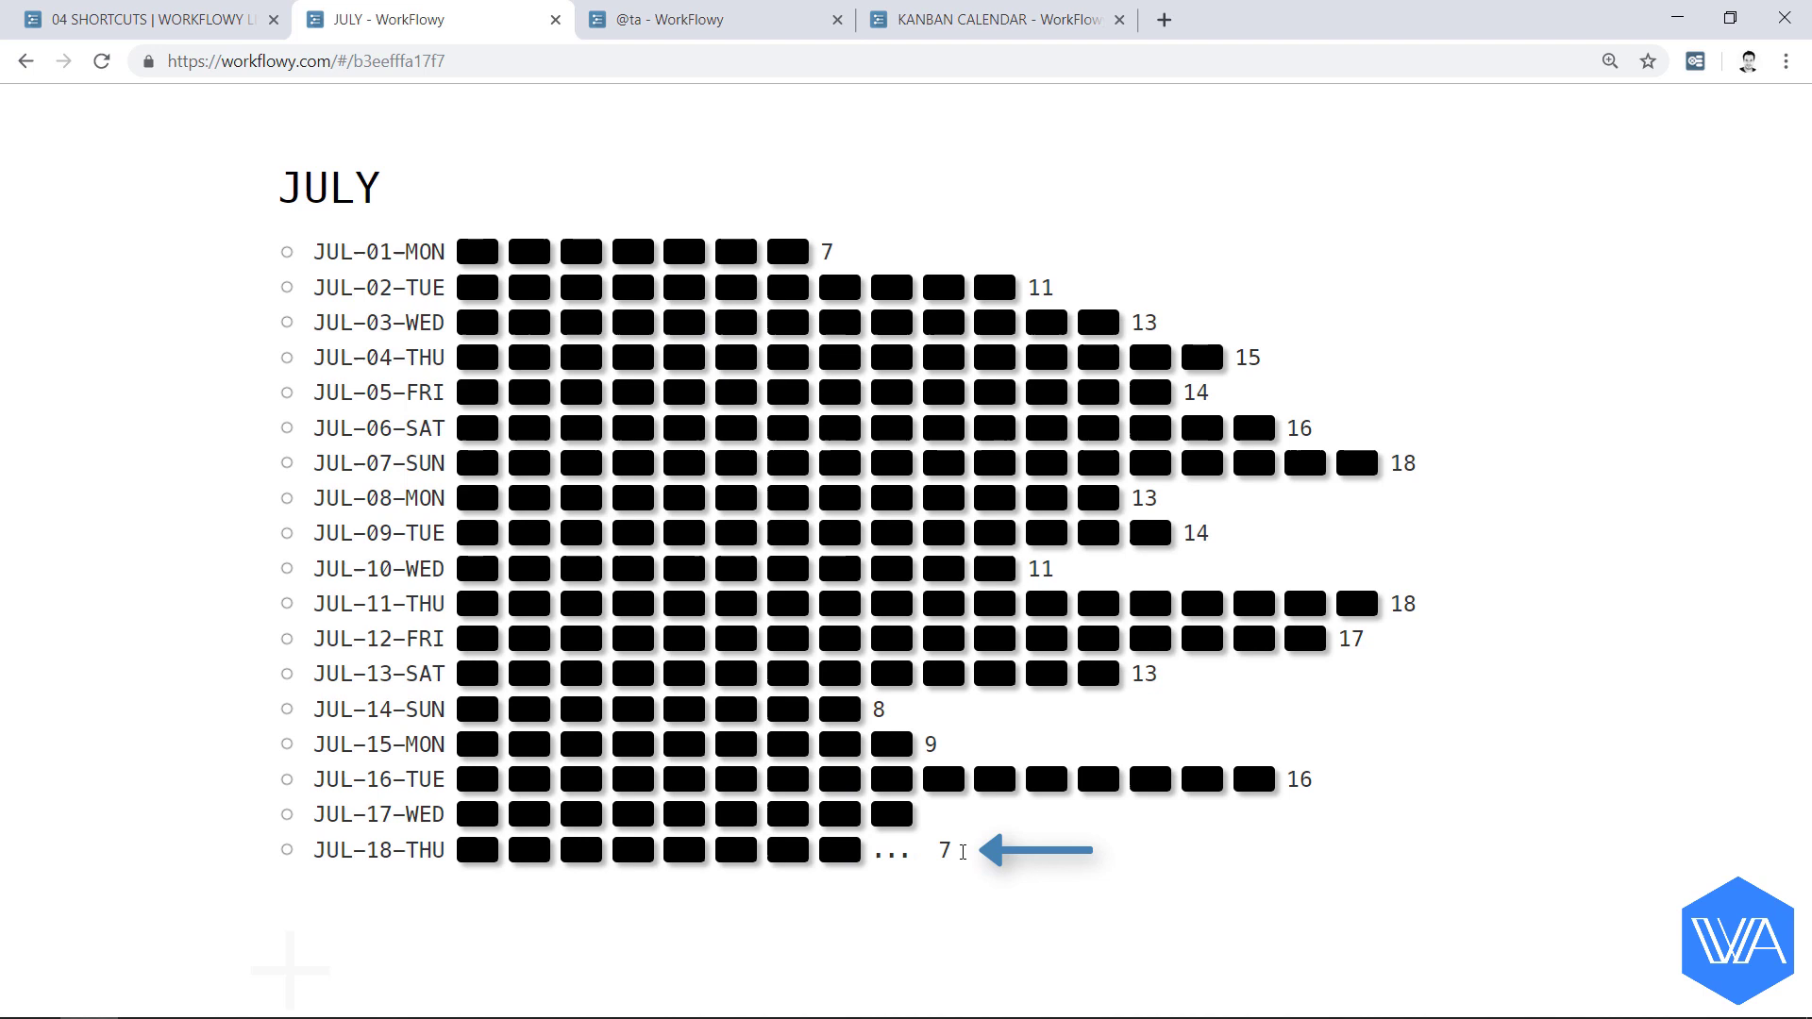
{"action": "left_click", "coordinate": [962, 852]}
{"action": "key", "text": "BackSpace"}
{"action": "type", "text": "8"}
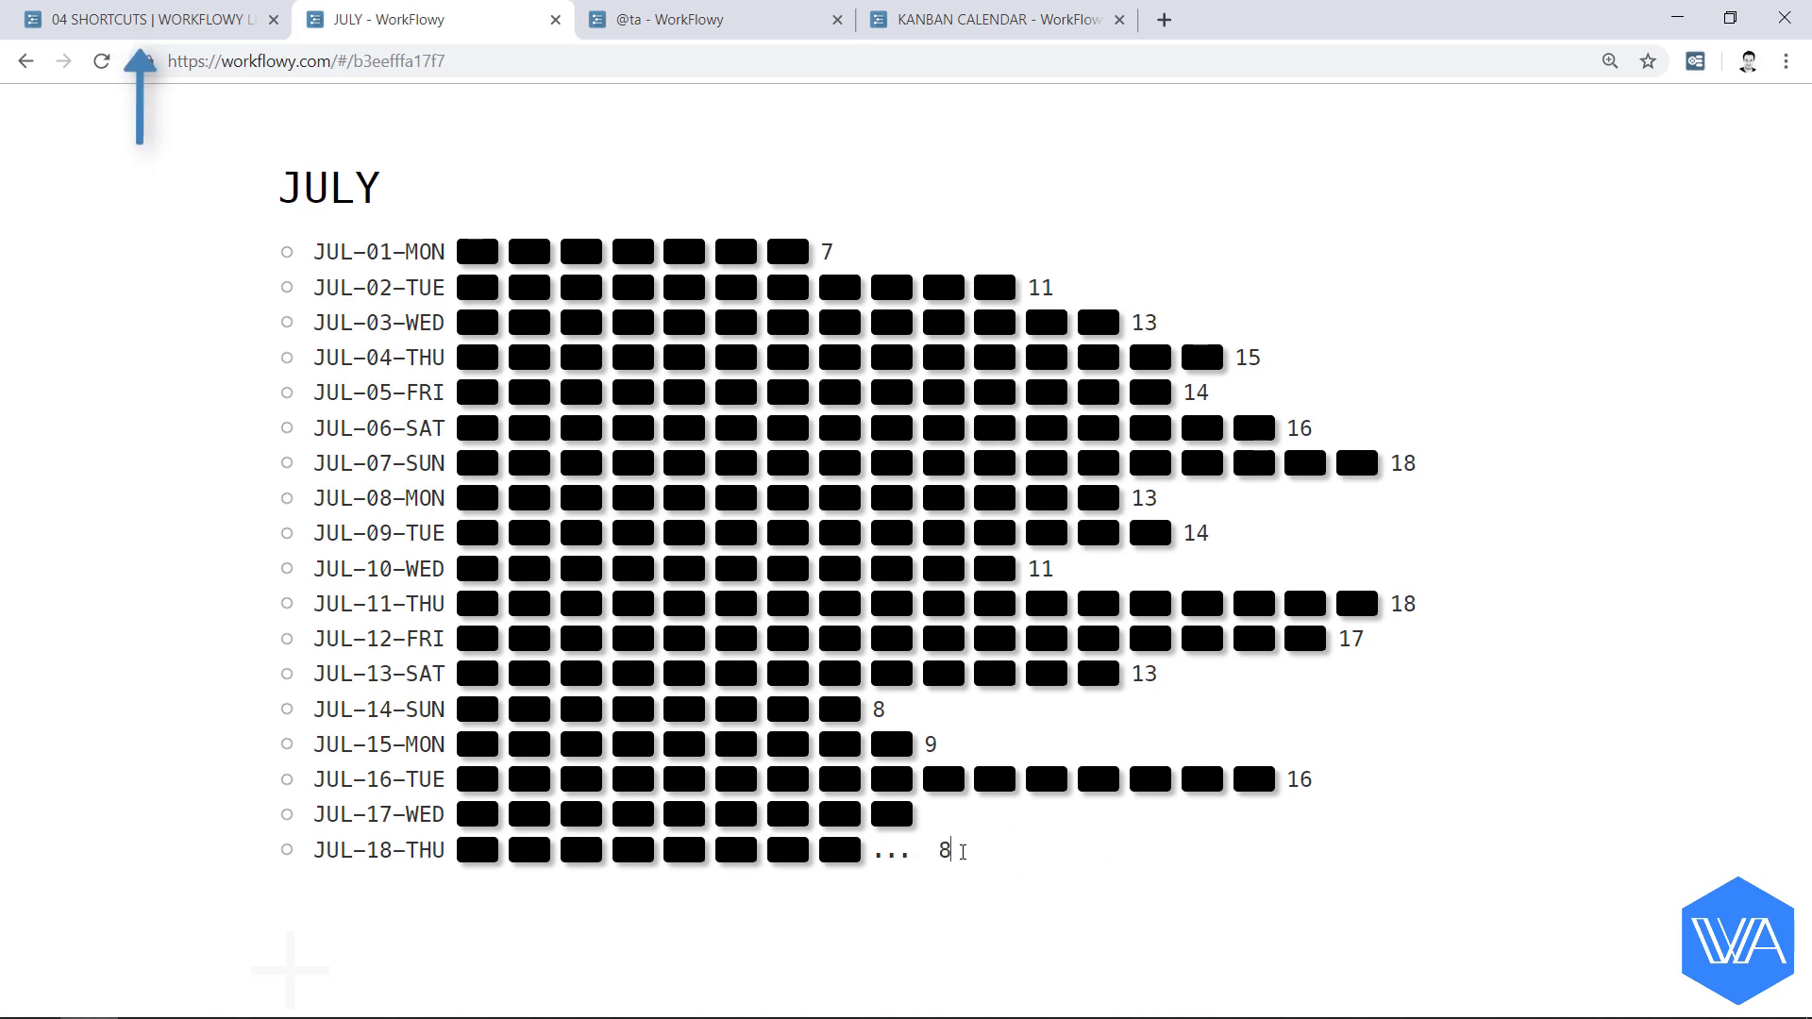
{"action": "key", "text": "ctrl+1"}
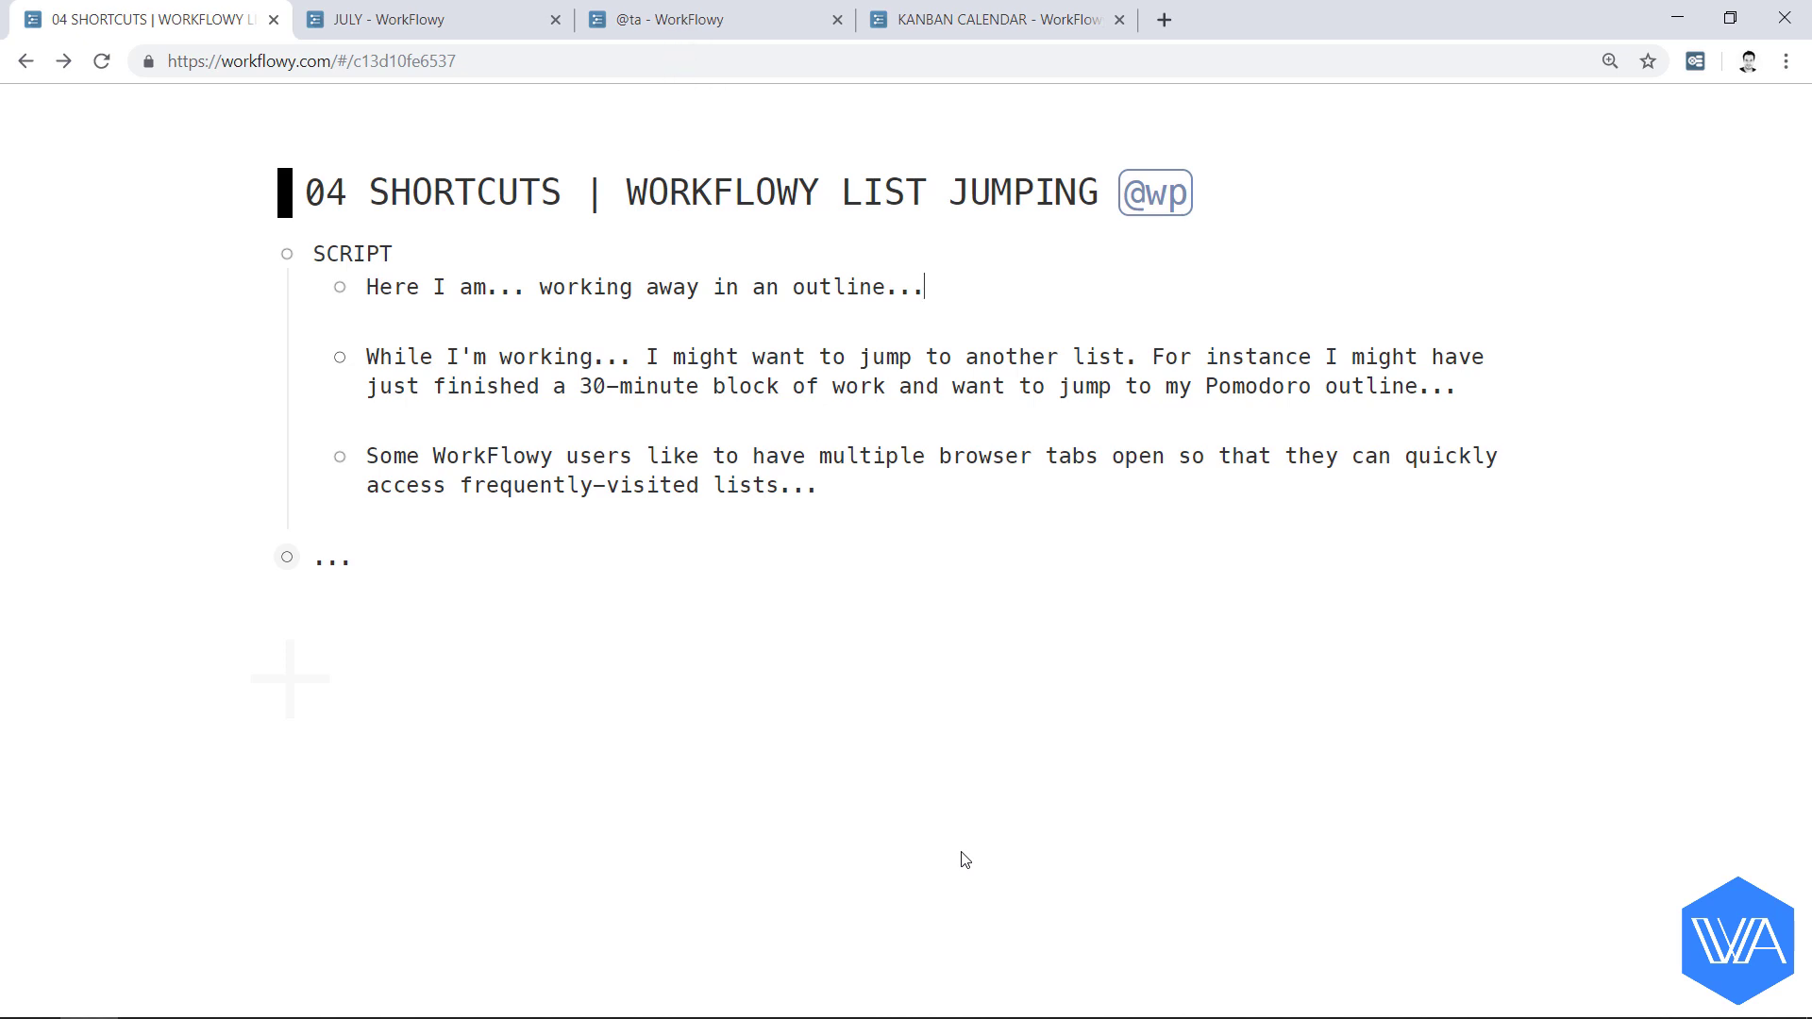
{"action": "key", "text": "ctrl+3"}
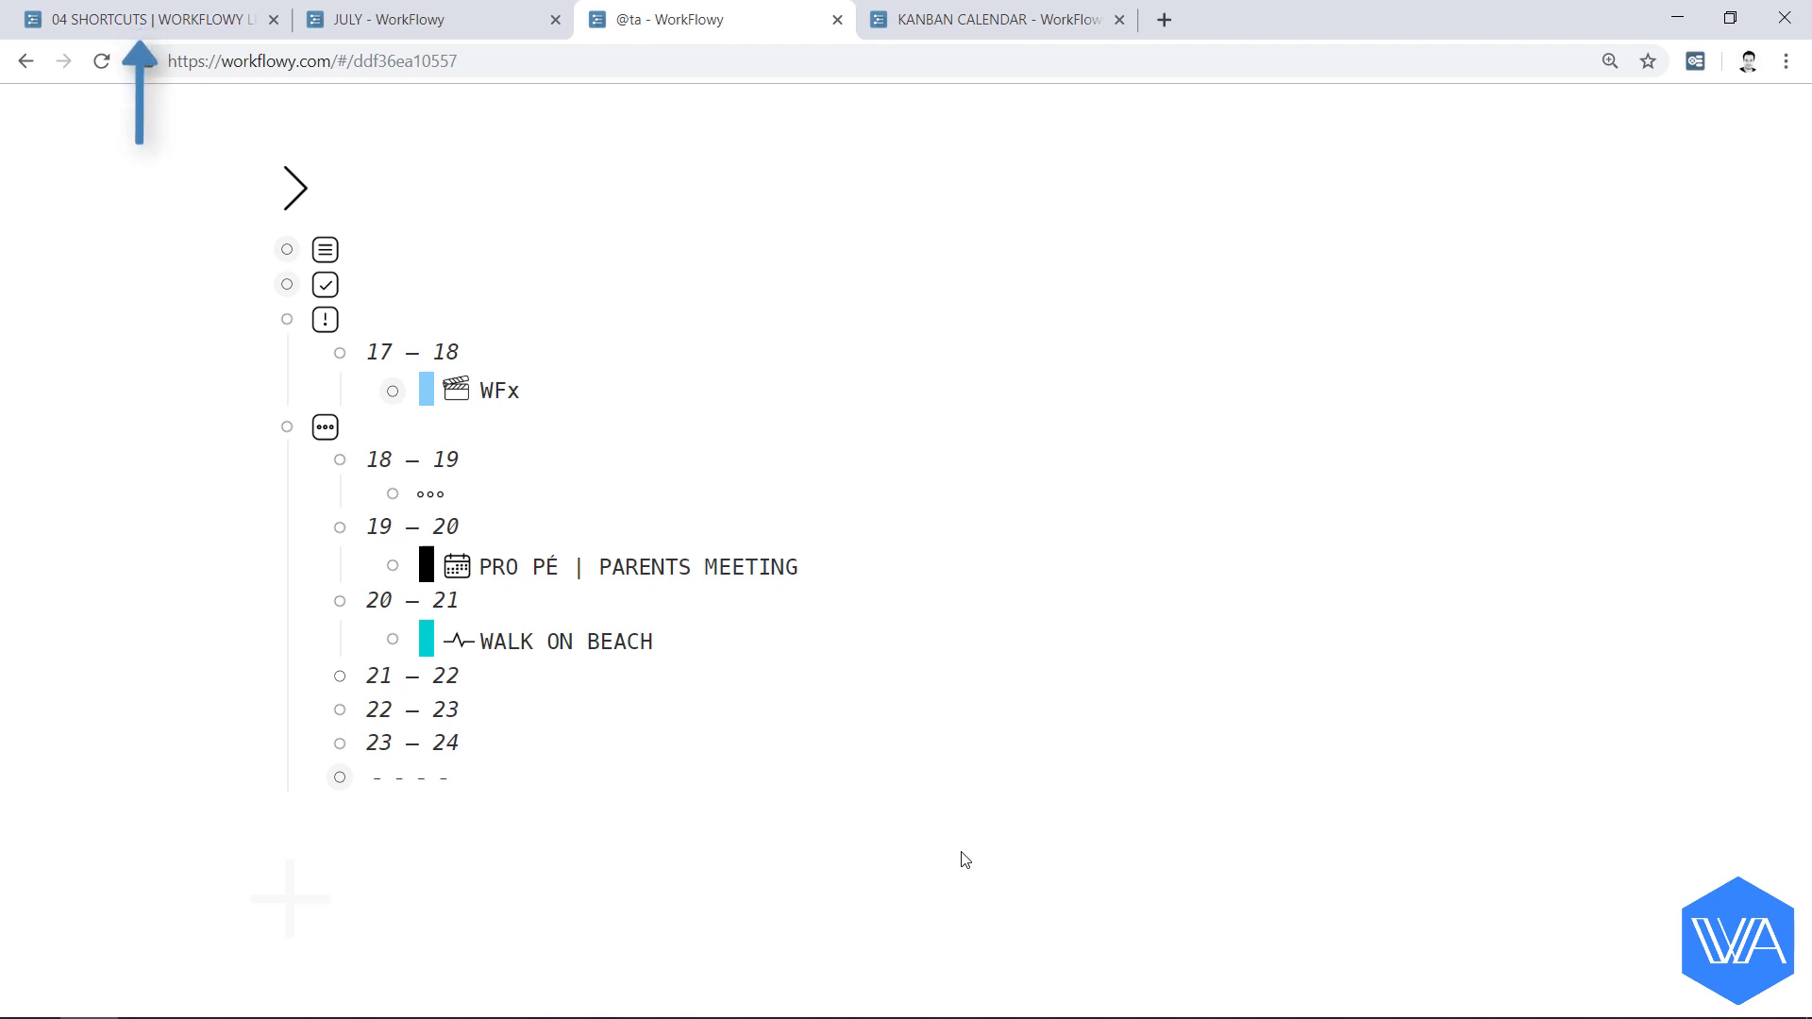
{"action": "key", "text": "ctrl+1"}
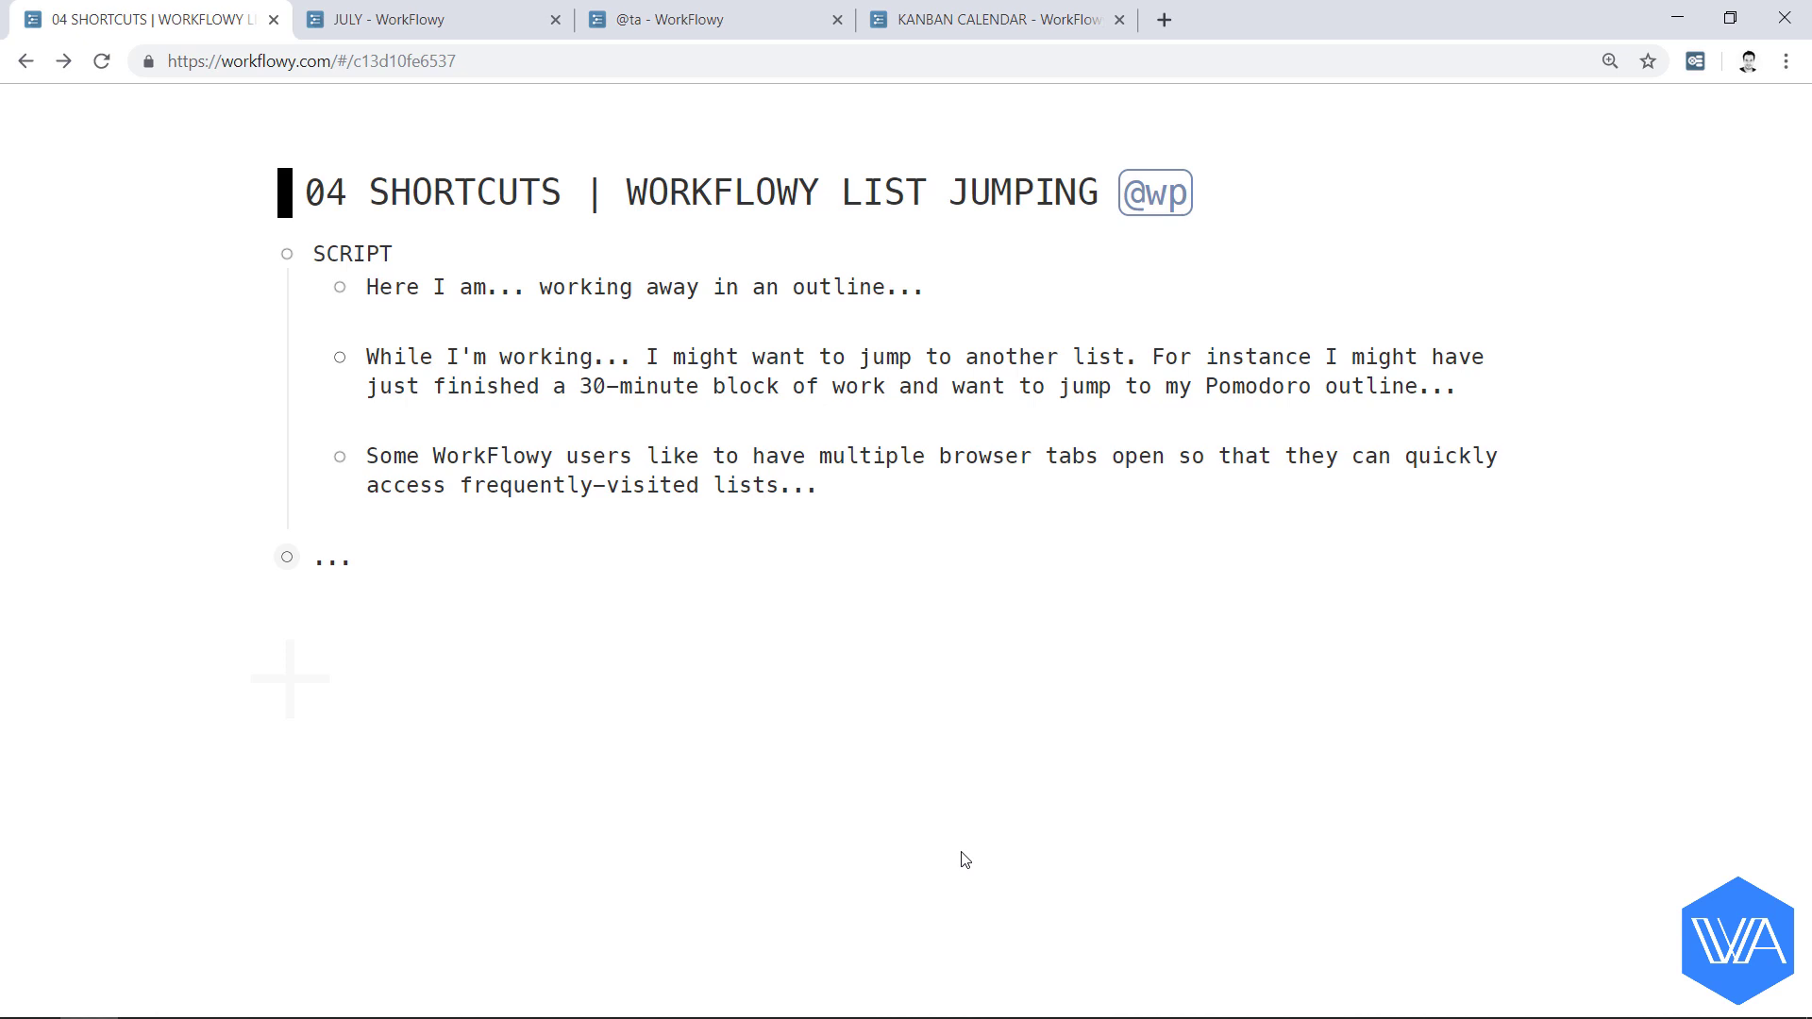
{"action": "key", "text": "ctrl+4"}
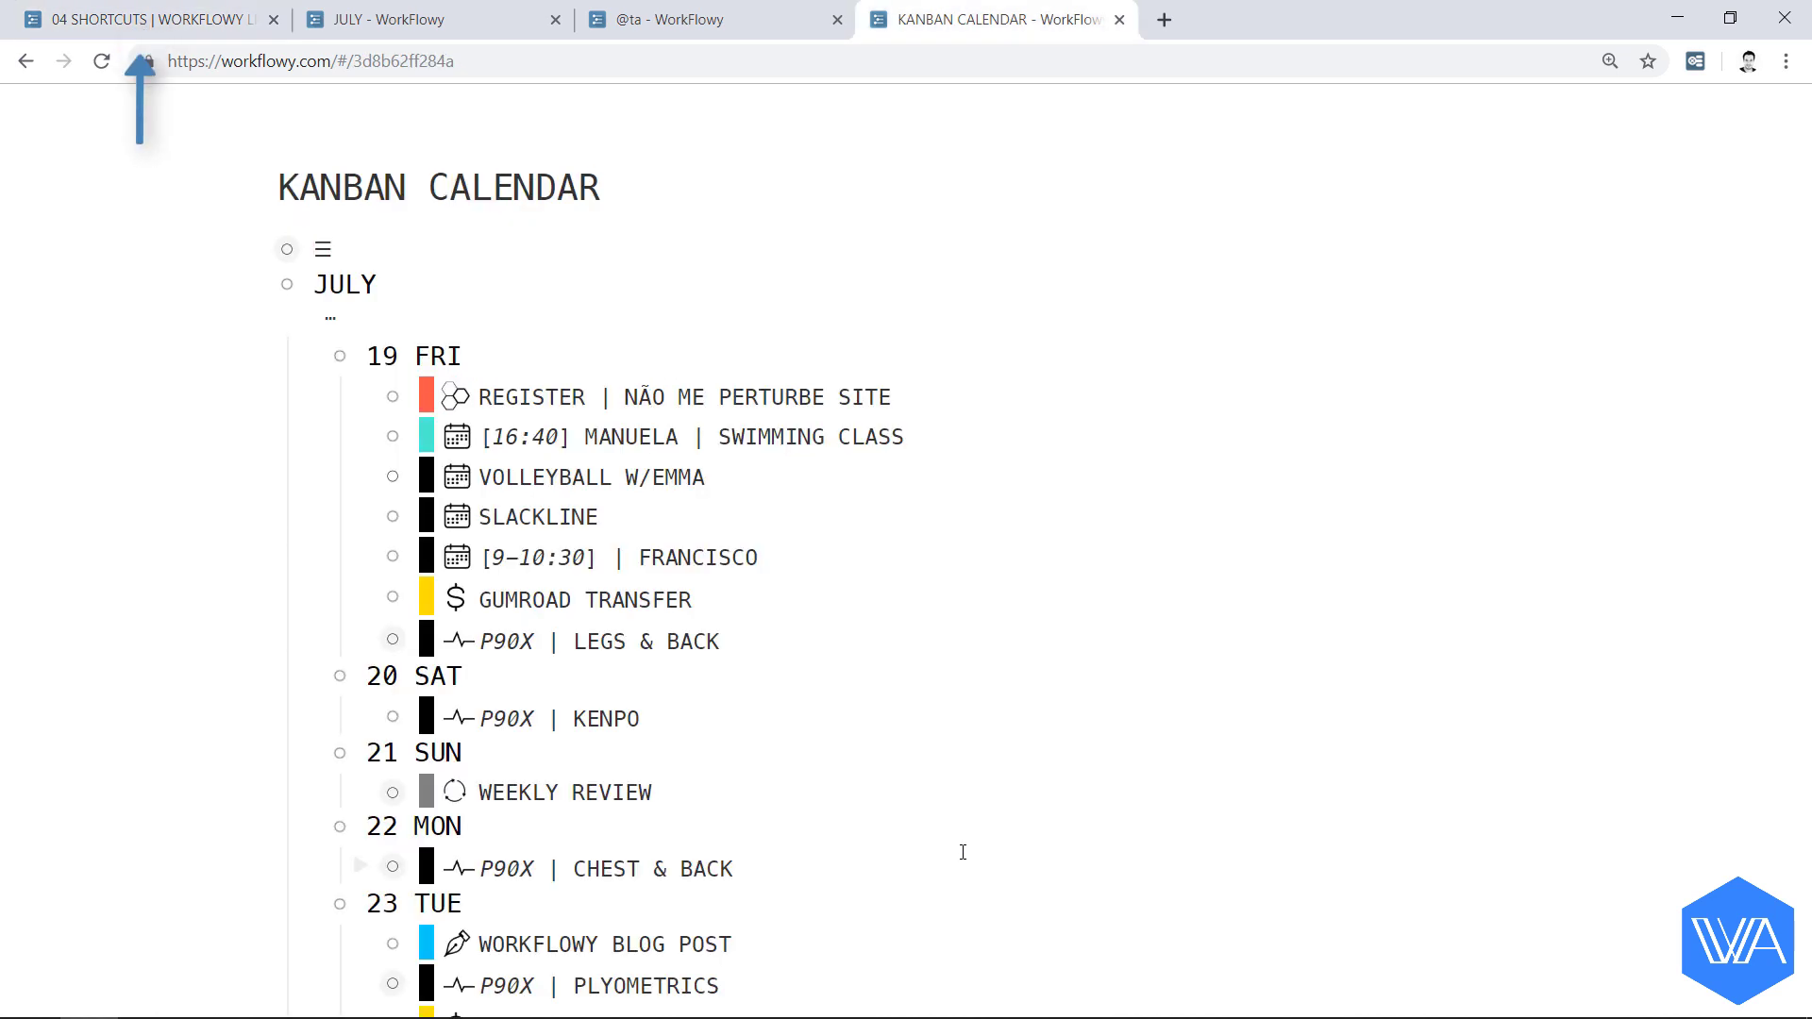
{"action": "key", "text": "ctrl+1"}
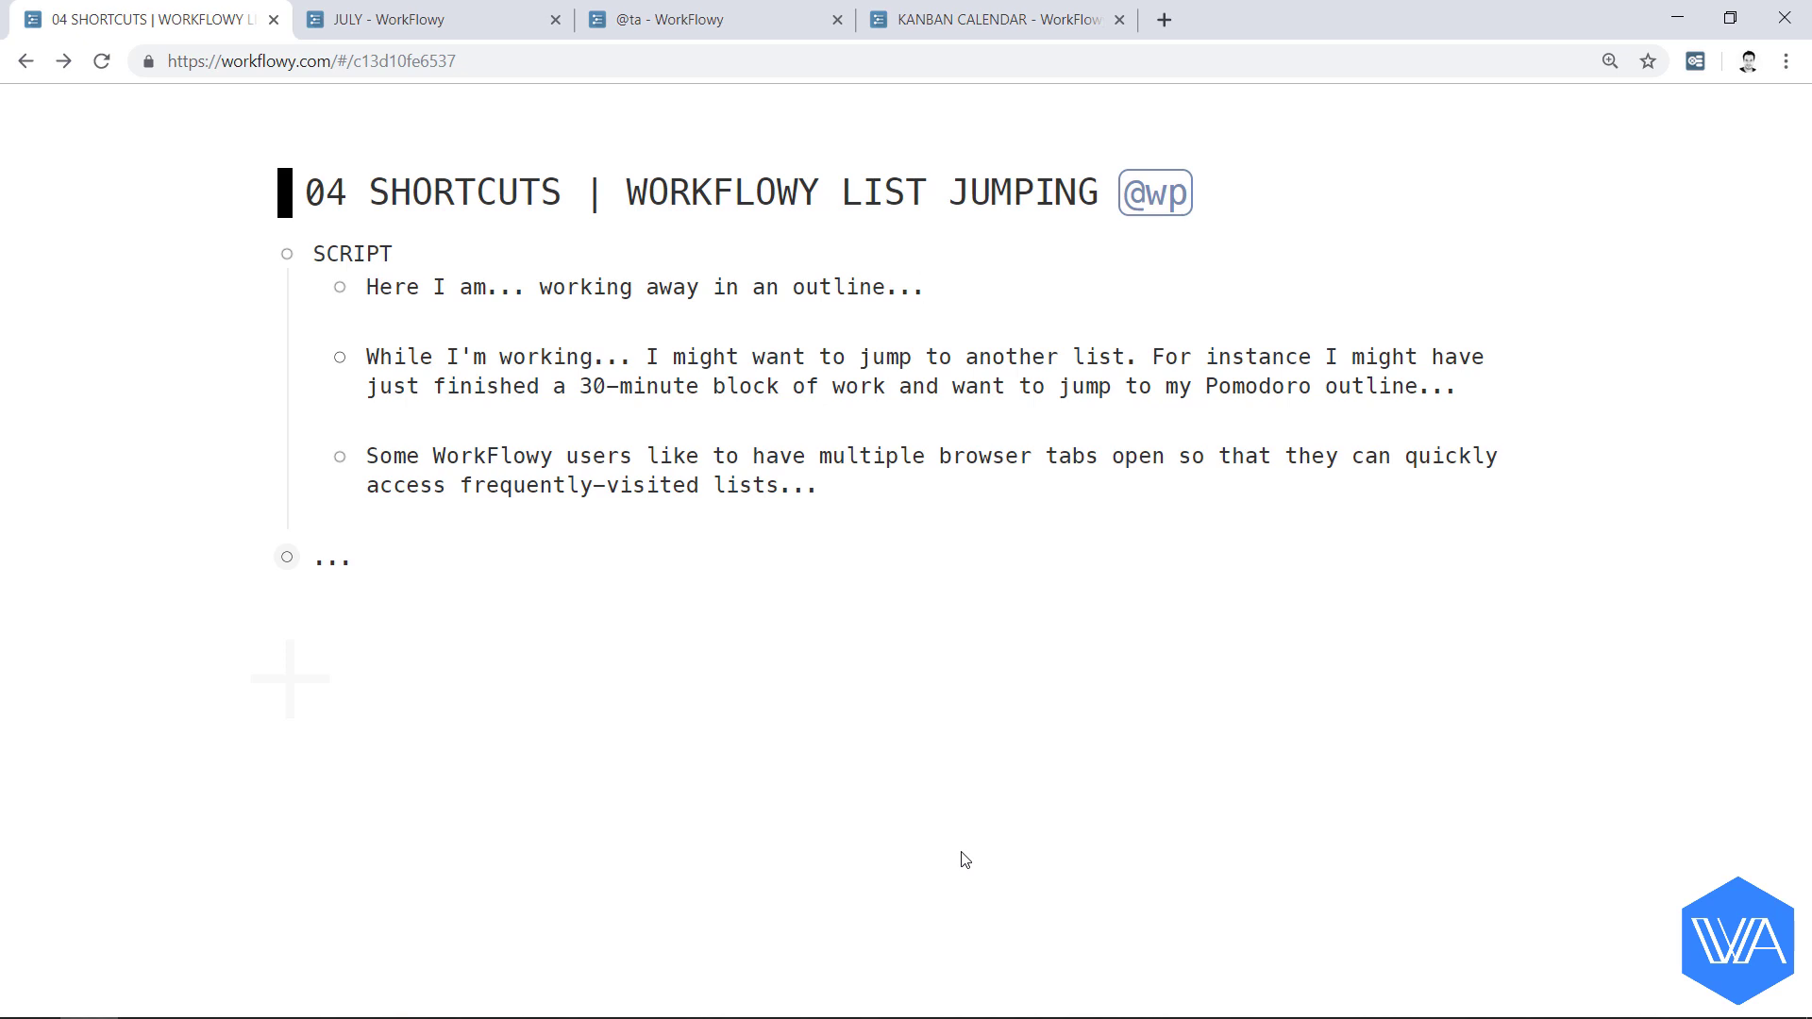
{"action": "left_click", "coordinate": [554, 19]}
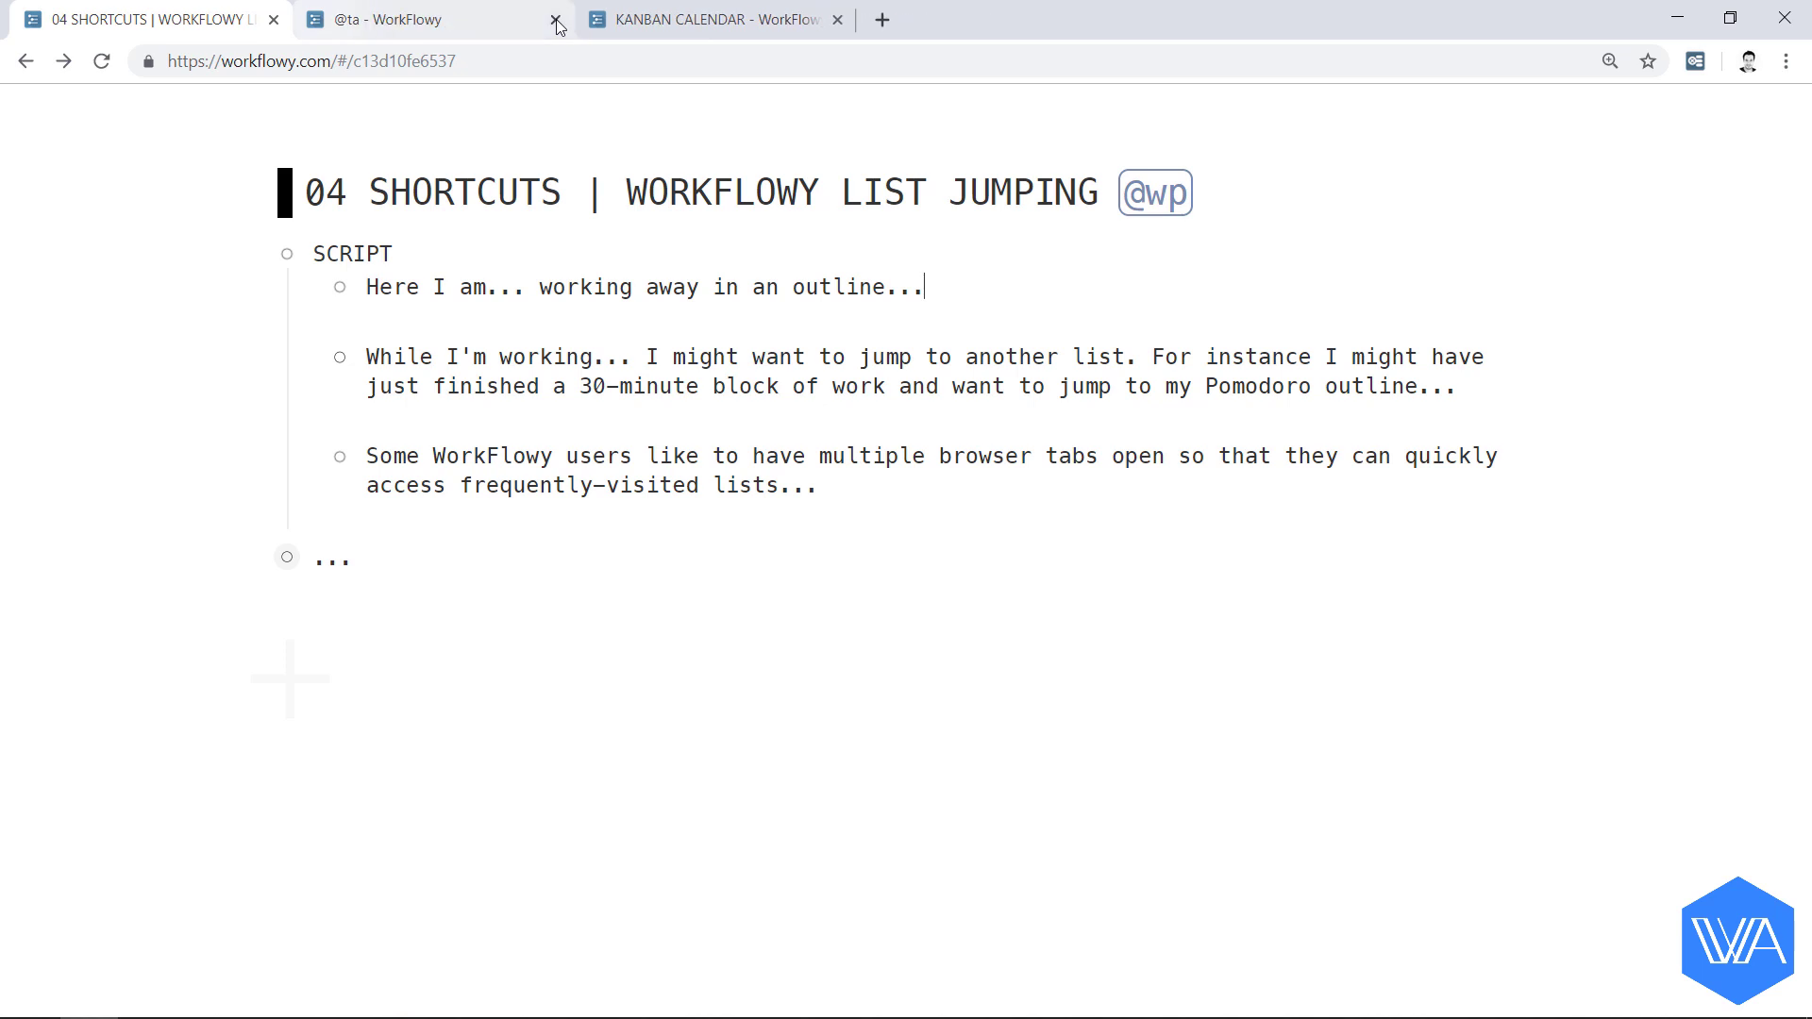
{"action": "left_click", "coordinate": [555, 20]}
{"action": "left_click", "coordinate": [554, 20]}
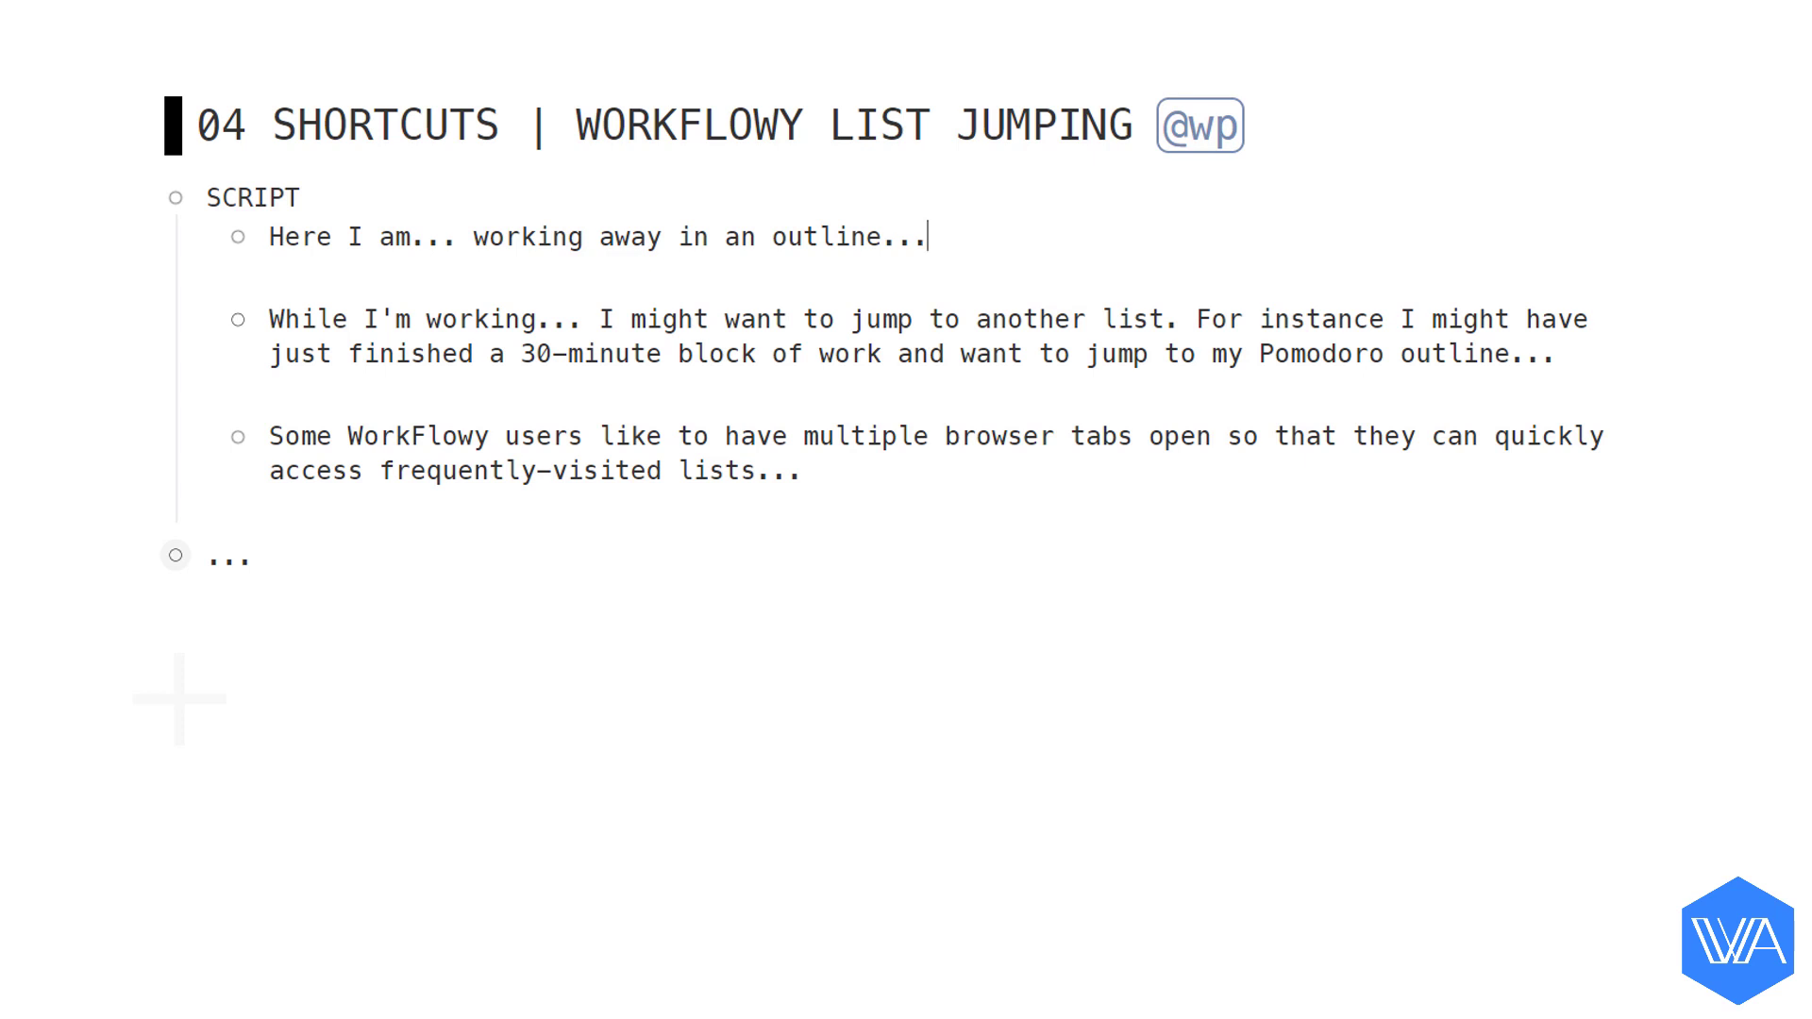
Jump to the JULY list with WFx shortcut 'pom', go back, then jump to KANBAN CALENDAR with 'kb'.
{"action": "key", "text": "ctrl+j"}
{"action": "type", "text": "pom"}
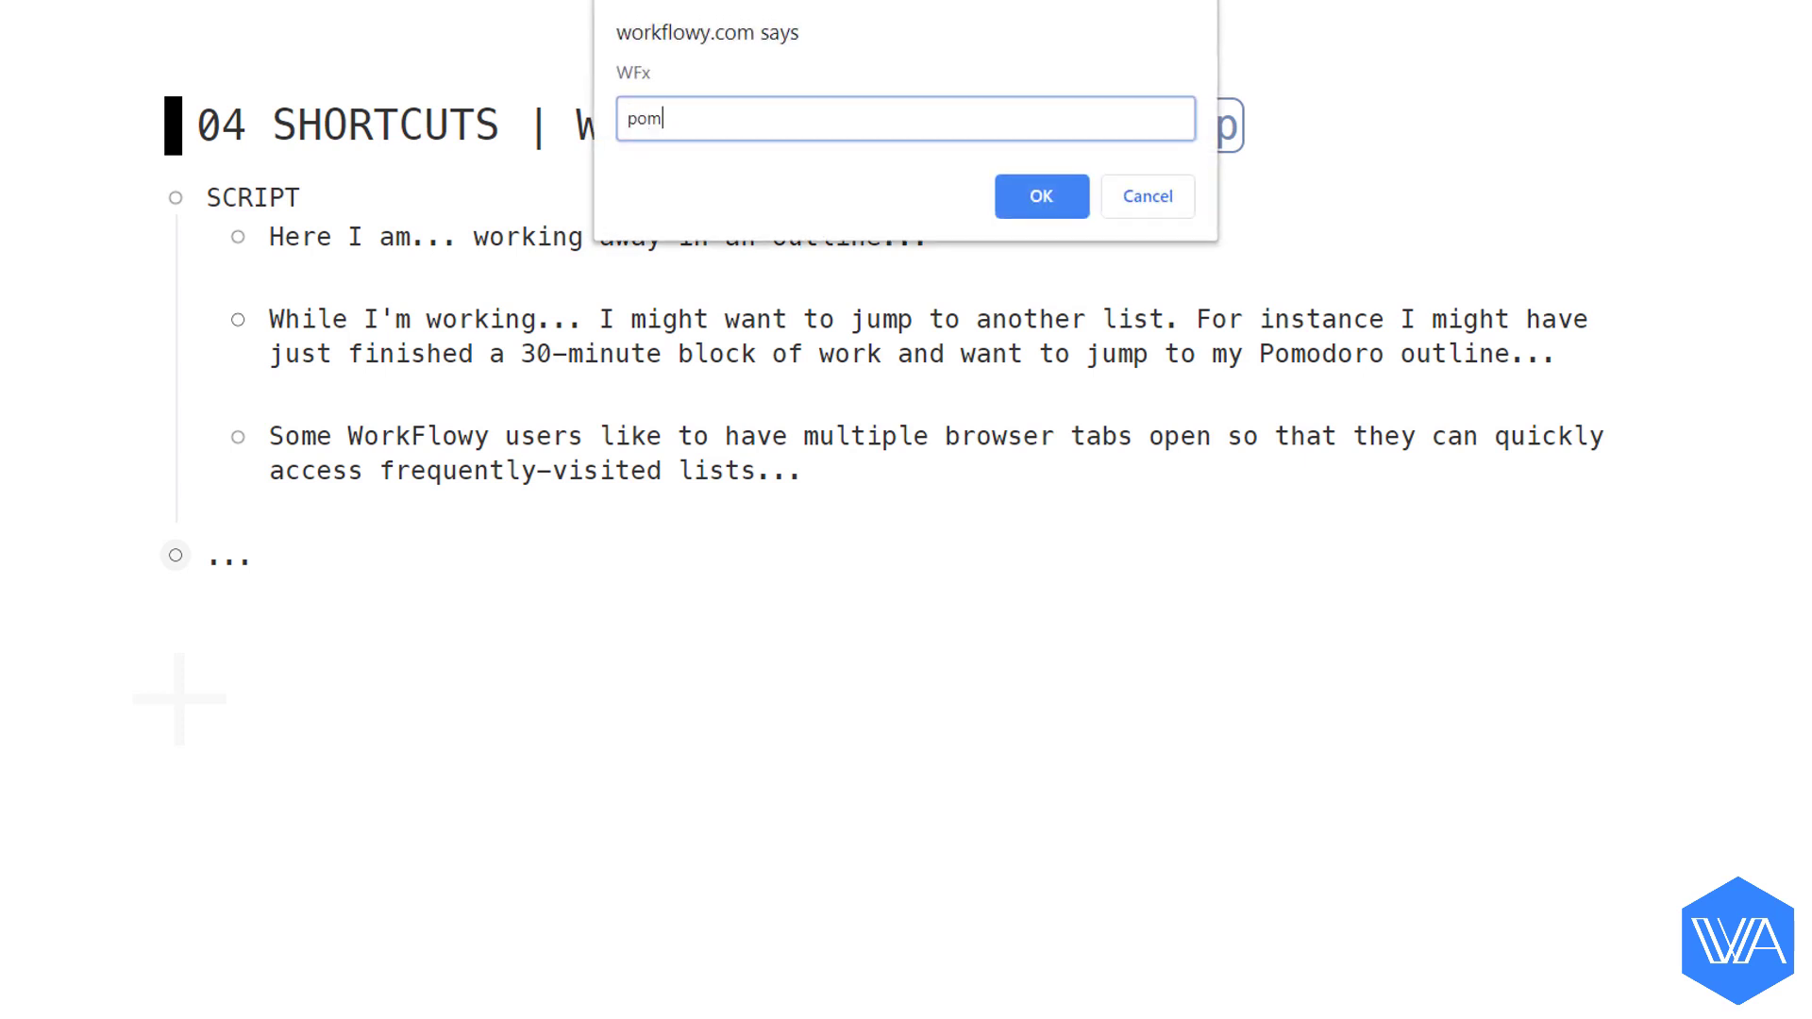
{"action": "key", "text": "Return"}
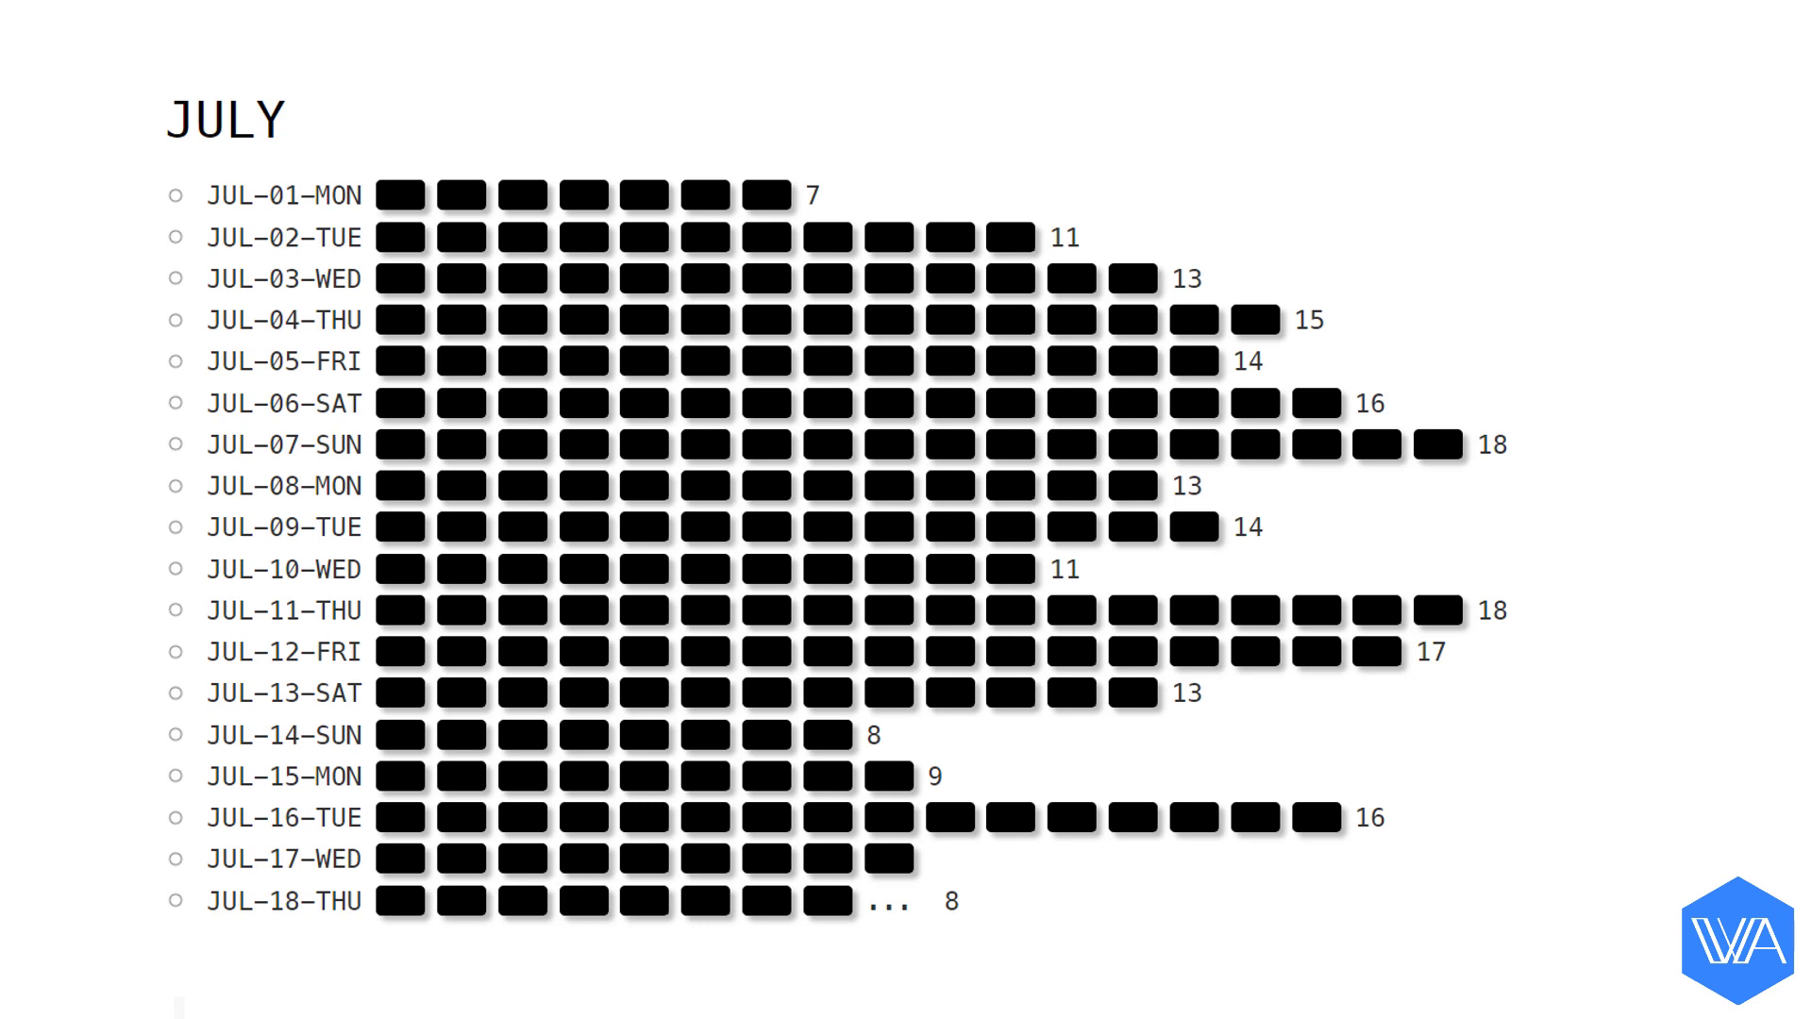
{"action": "key", "text": "alt+Left"}
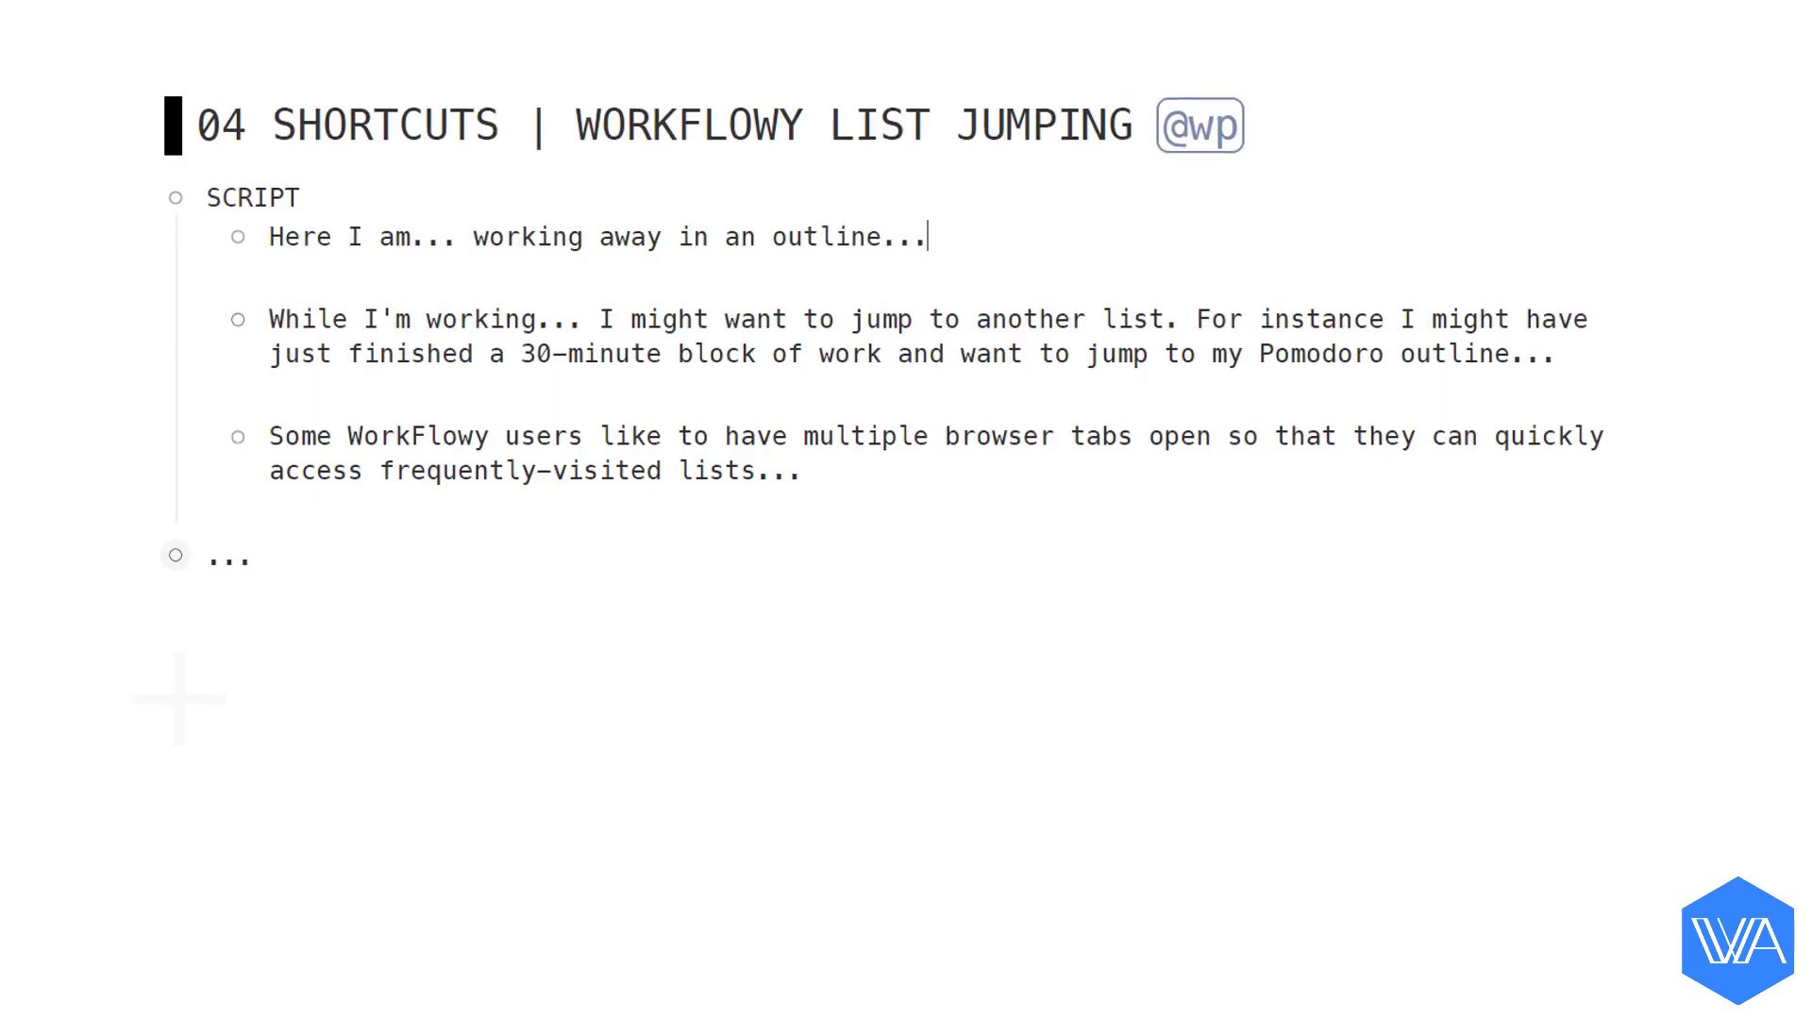
{"action": "key", "text": "ctrl+j"}
{"action": "key", "text": "ctrl+j"}
{"action": "type", "text": "kb"}
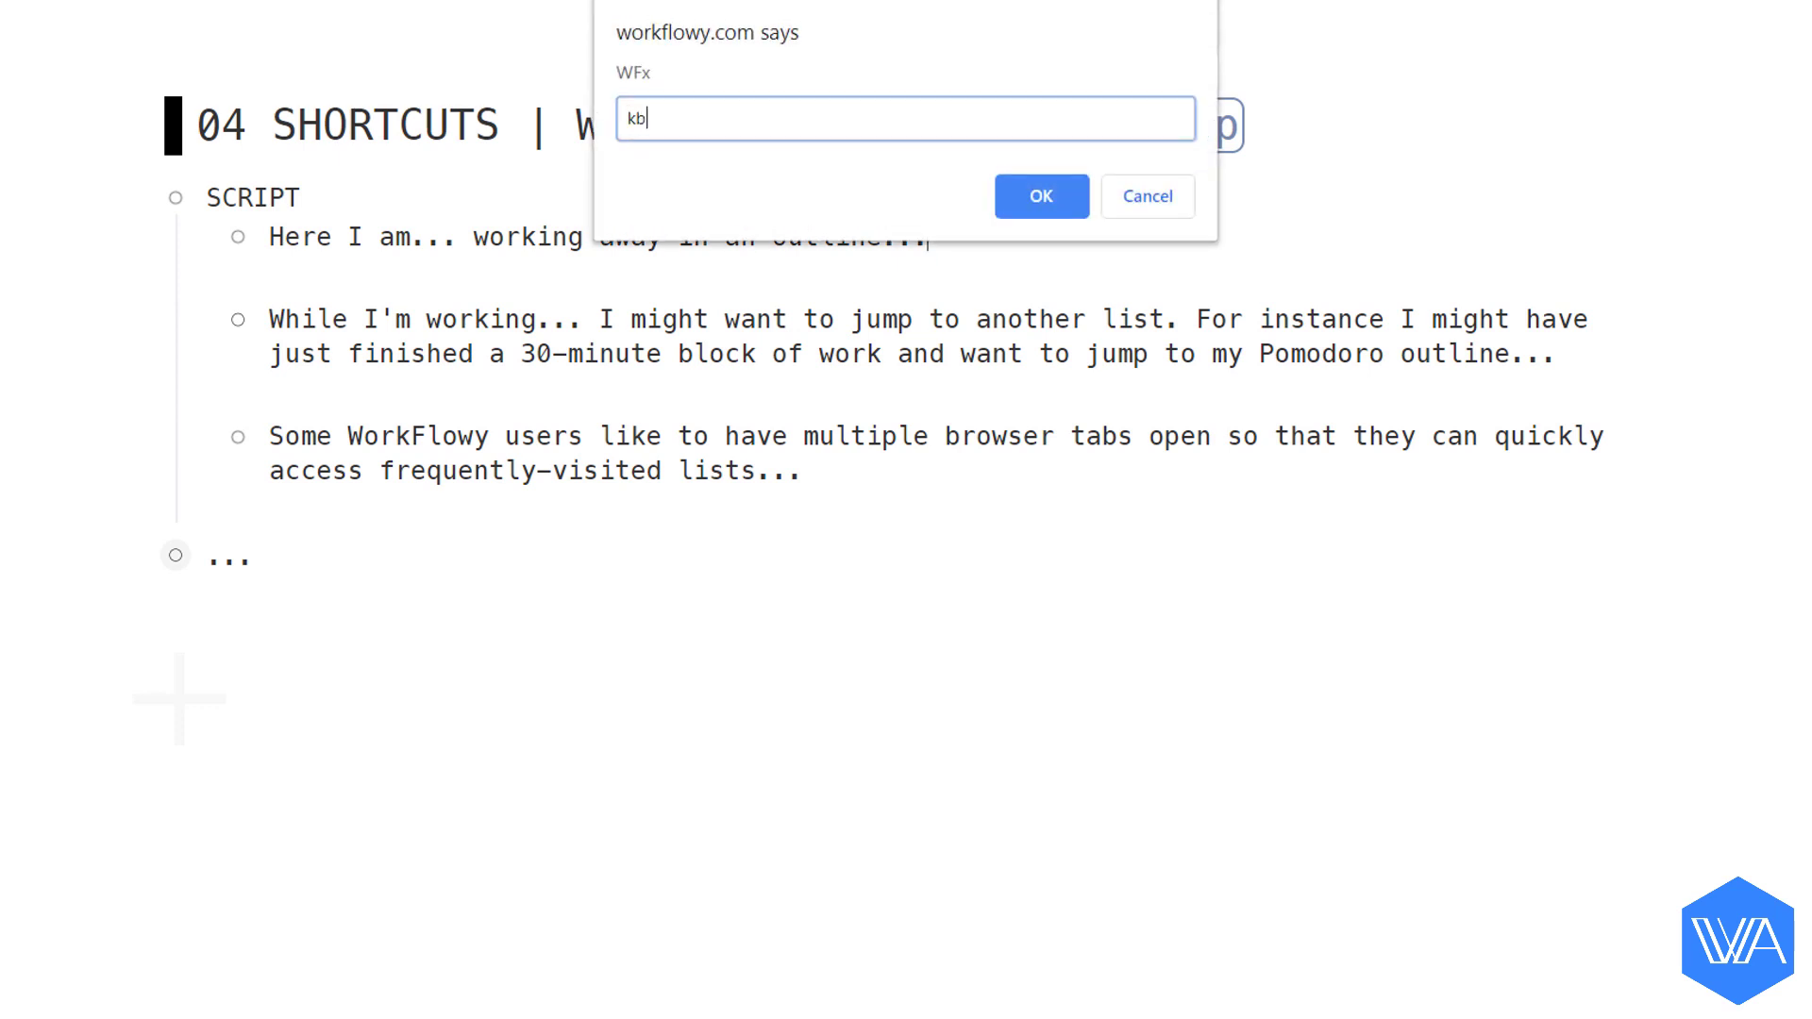
{"action": "key", "text": "Return"}
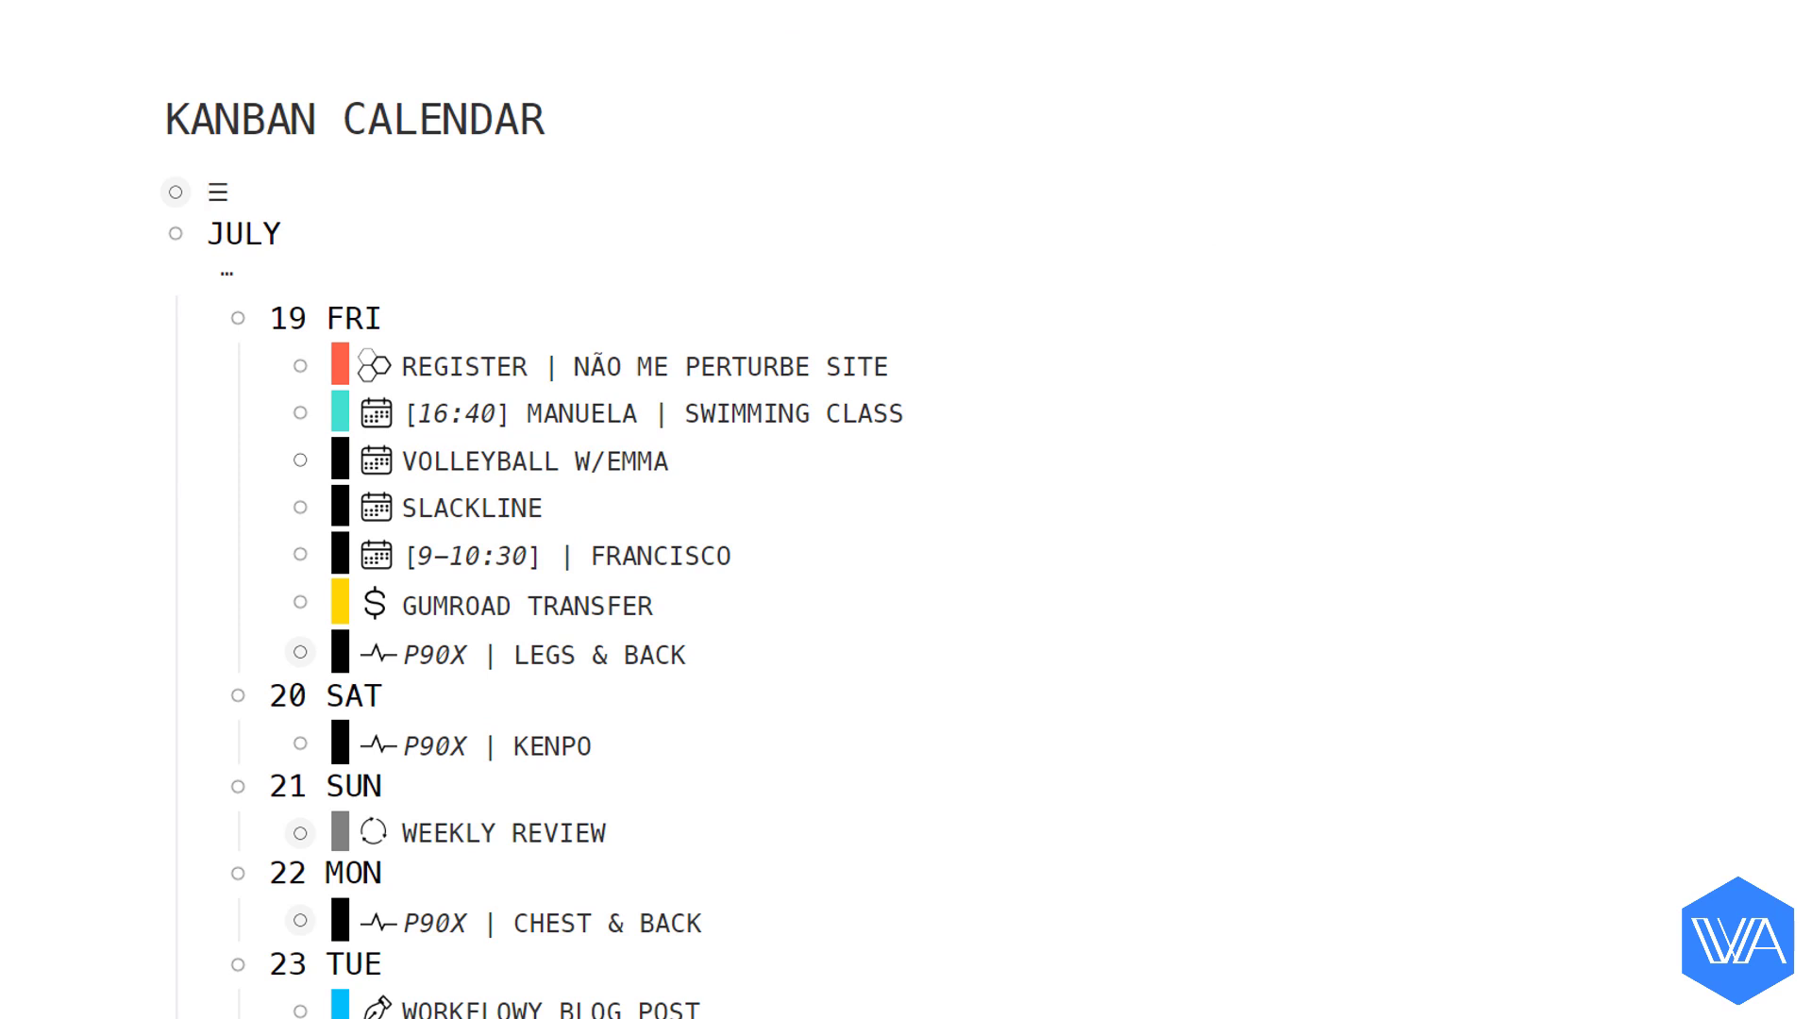
Jump to the Colored Tabs colour list with 'dl' and scroll down to Black.
{"action": "key", "text": "ctrl+j"}
{"action": "type", "text": "dl"}
{"action": "key", "text": "Return"}
{"action": "scroll", "coordinate": [359, 29], "scroll_direction": "down", "scroll_amount": 10}
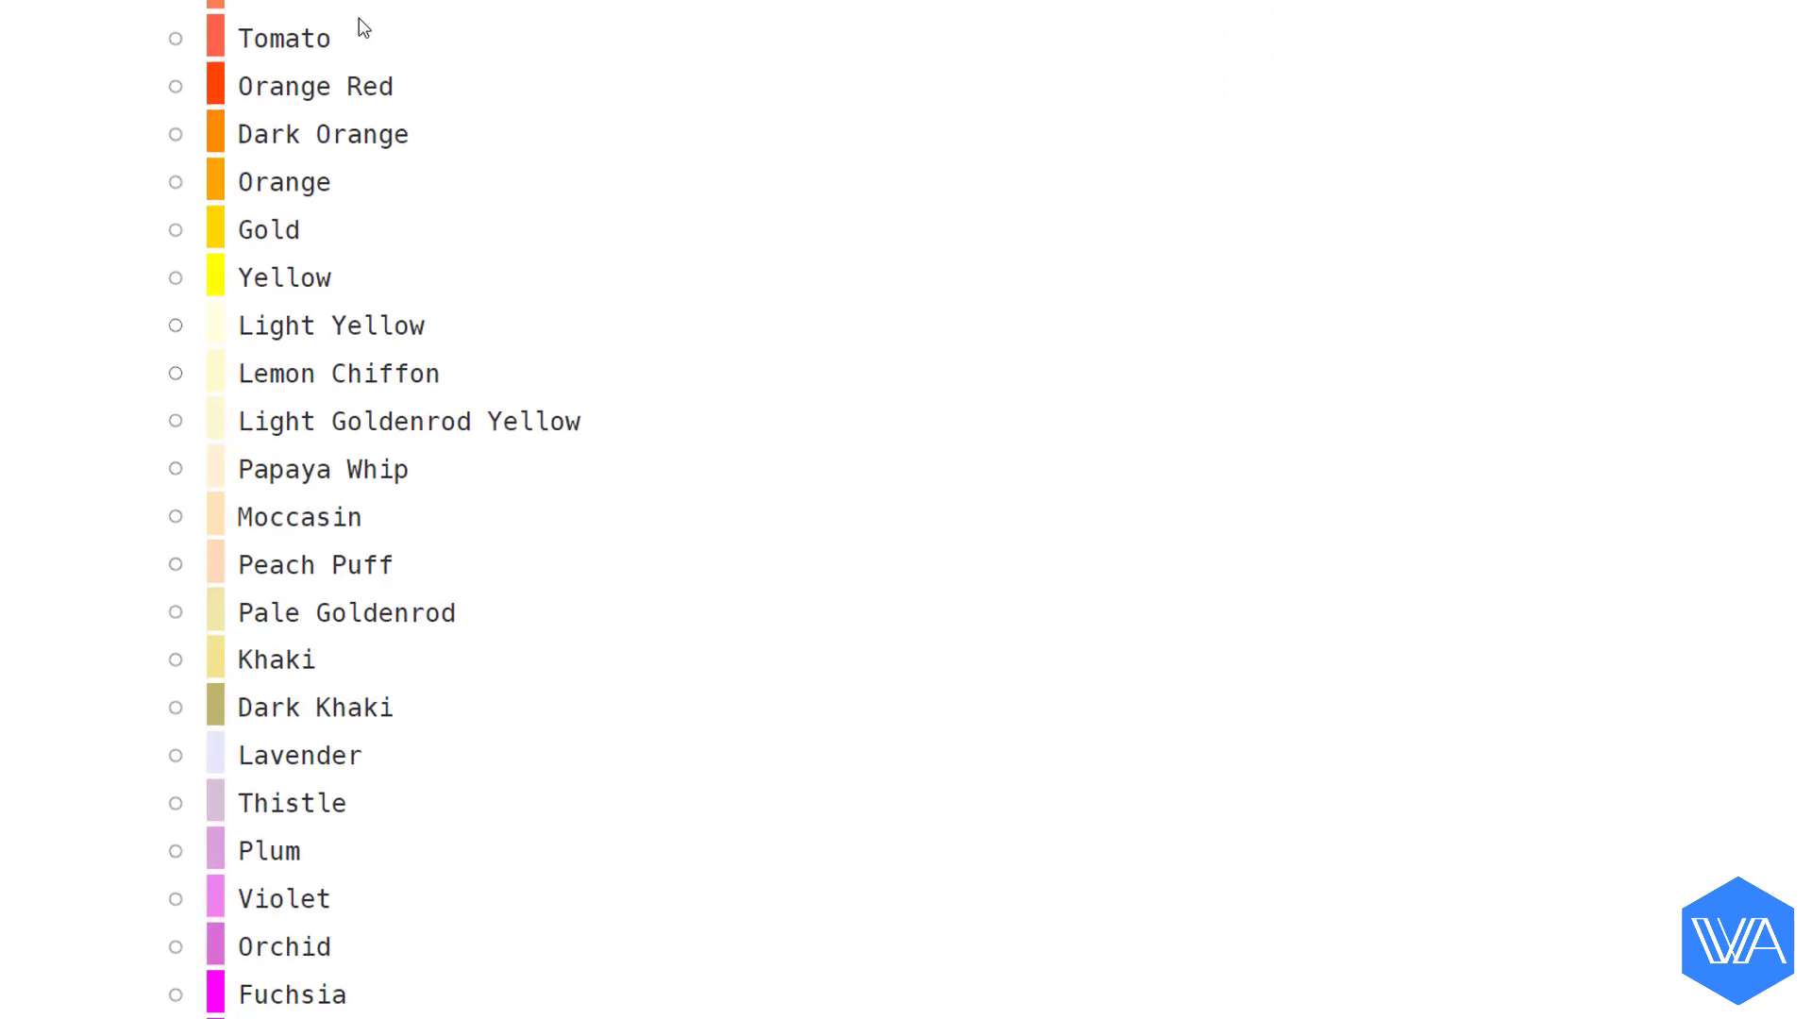
{"action": "scroll", "coordinate": [363, 28], "scroll_direction": "down", "scroll_amount": 20}
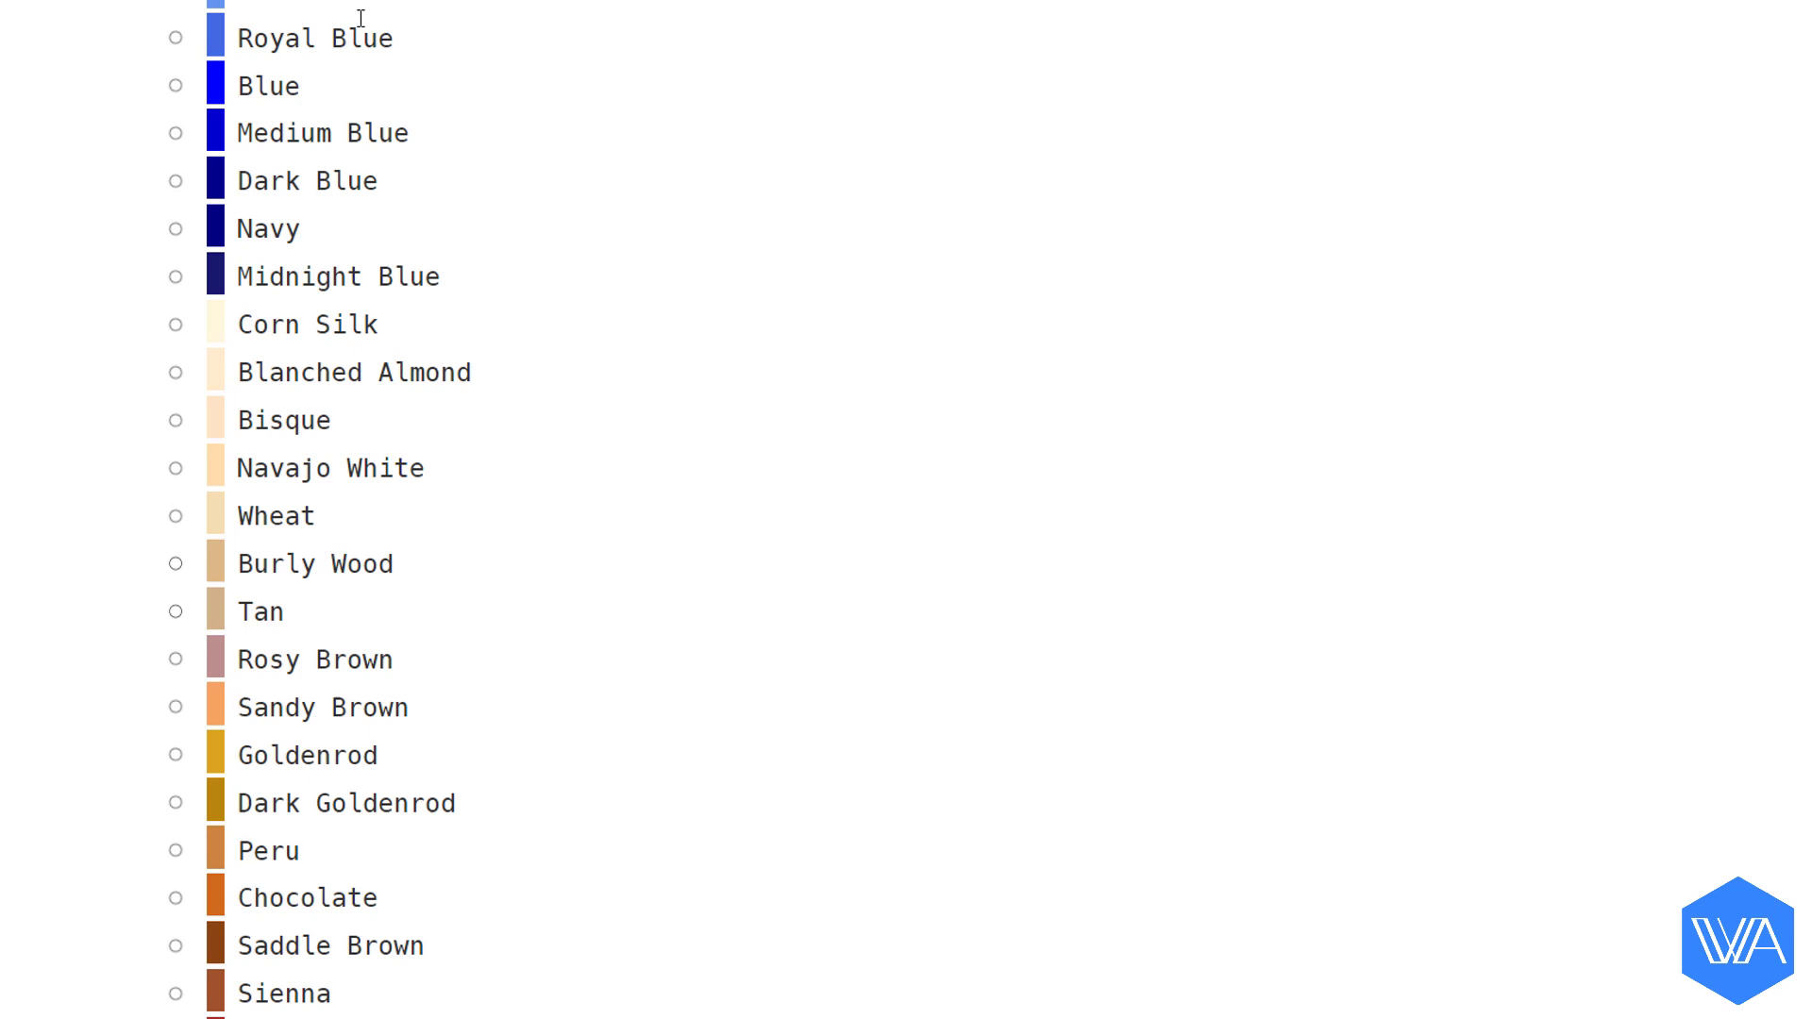
{"action": "scroll", "coordinate": [361, 18], "scroll_direction": "down", "scroll_amount": 18}
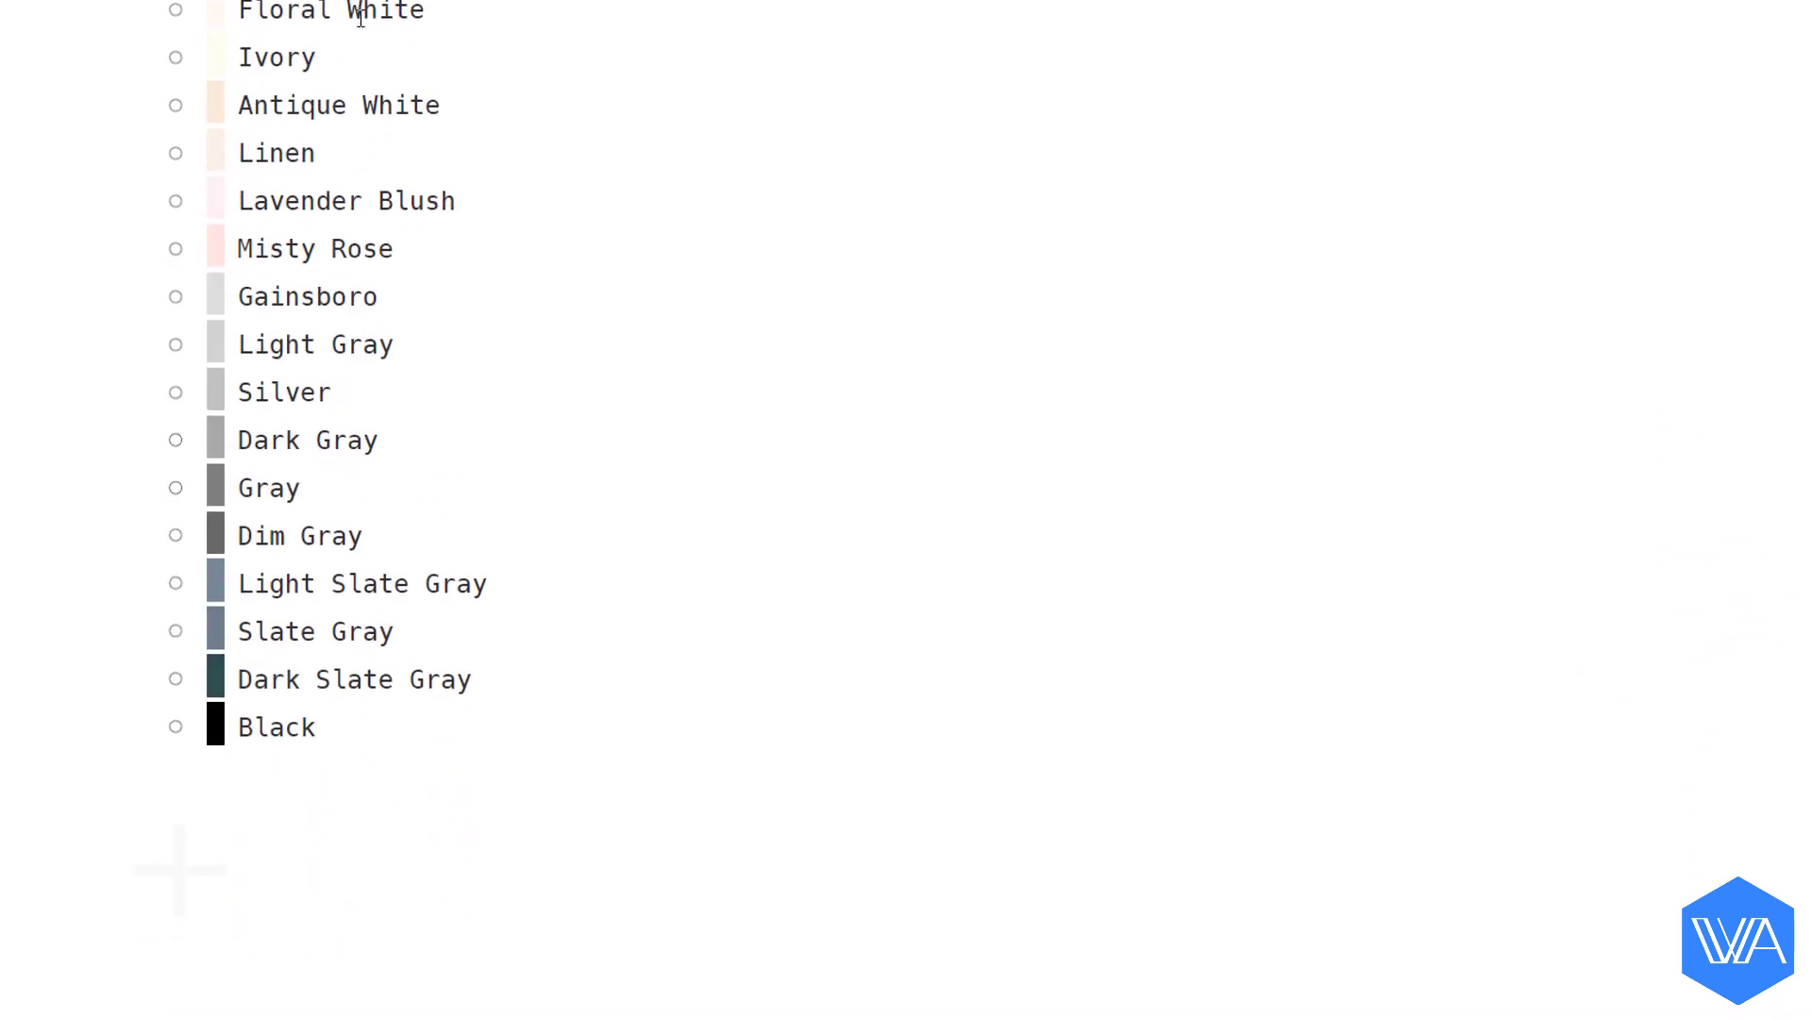
Use WFx shortcuts 'ac', 'so' and 'bm' to visit WorkFlowy Academy, Social Media, then 04 SHORTCUTS.
{"action": "key", "text": "alt+x"}
{"action": "type", "text": "ac"}
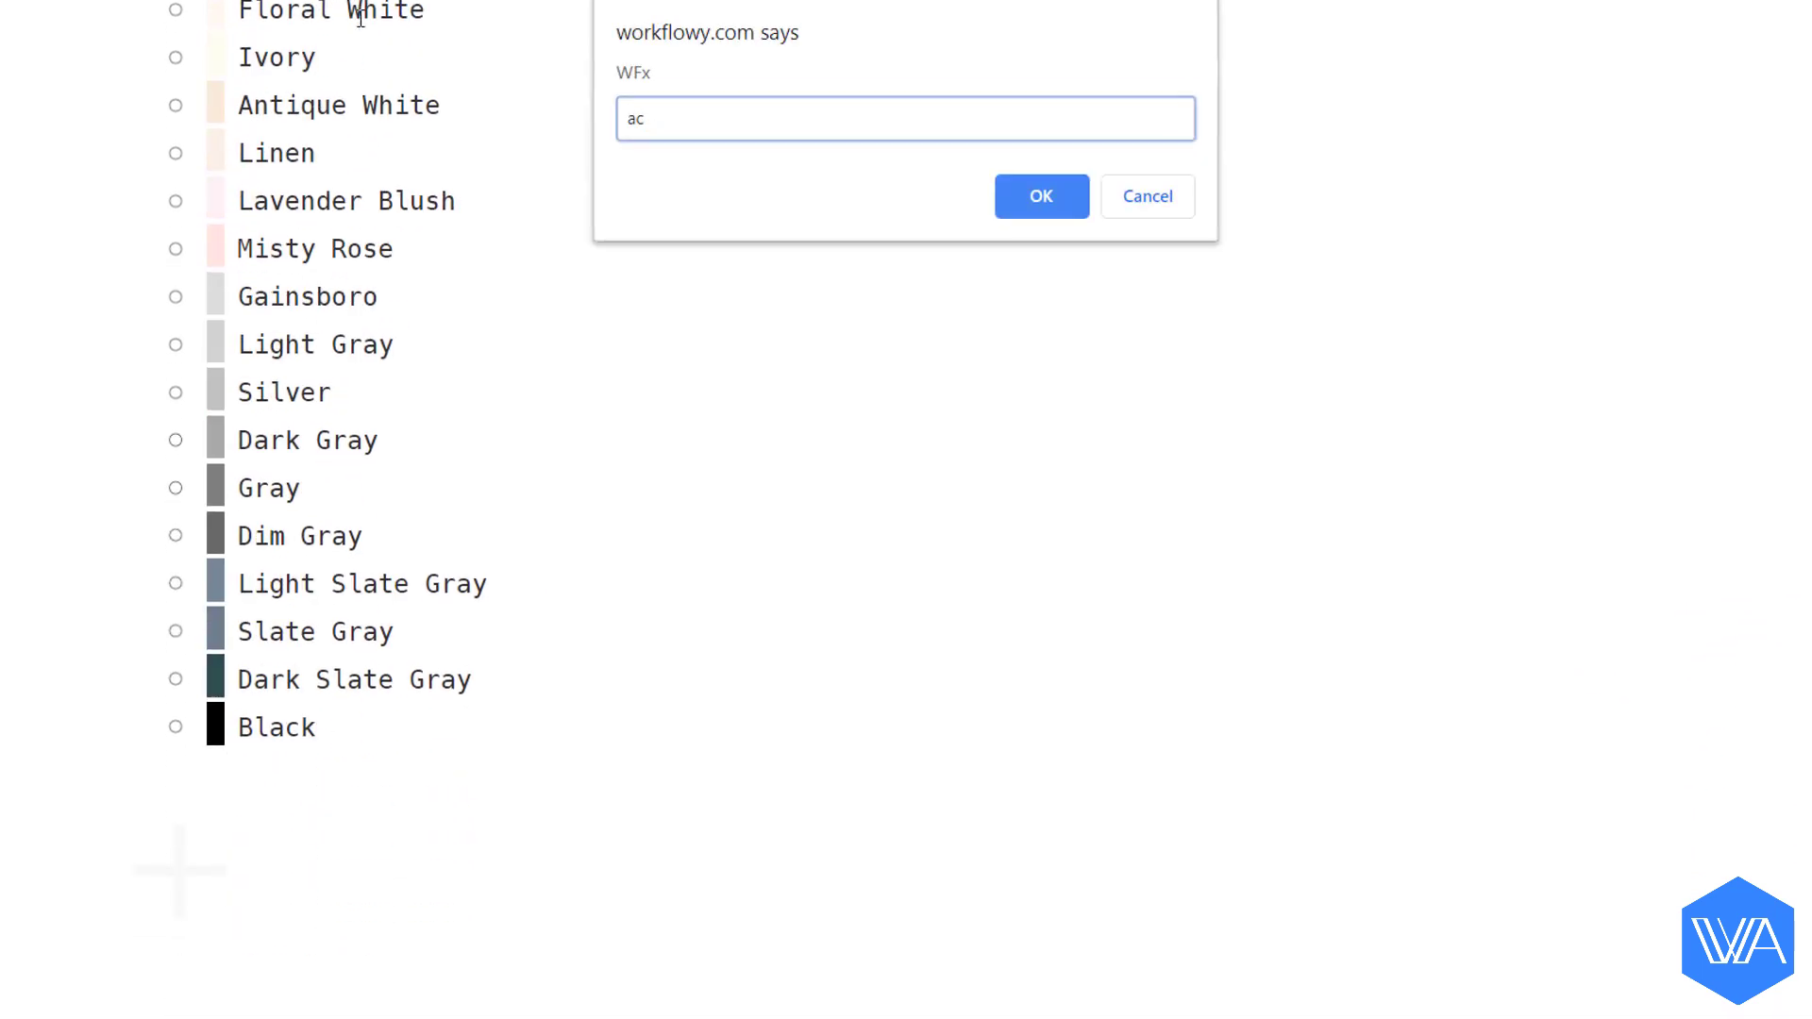
{"action": "key", "text": "Return"}
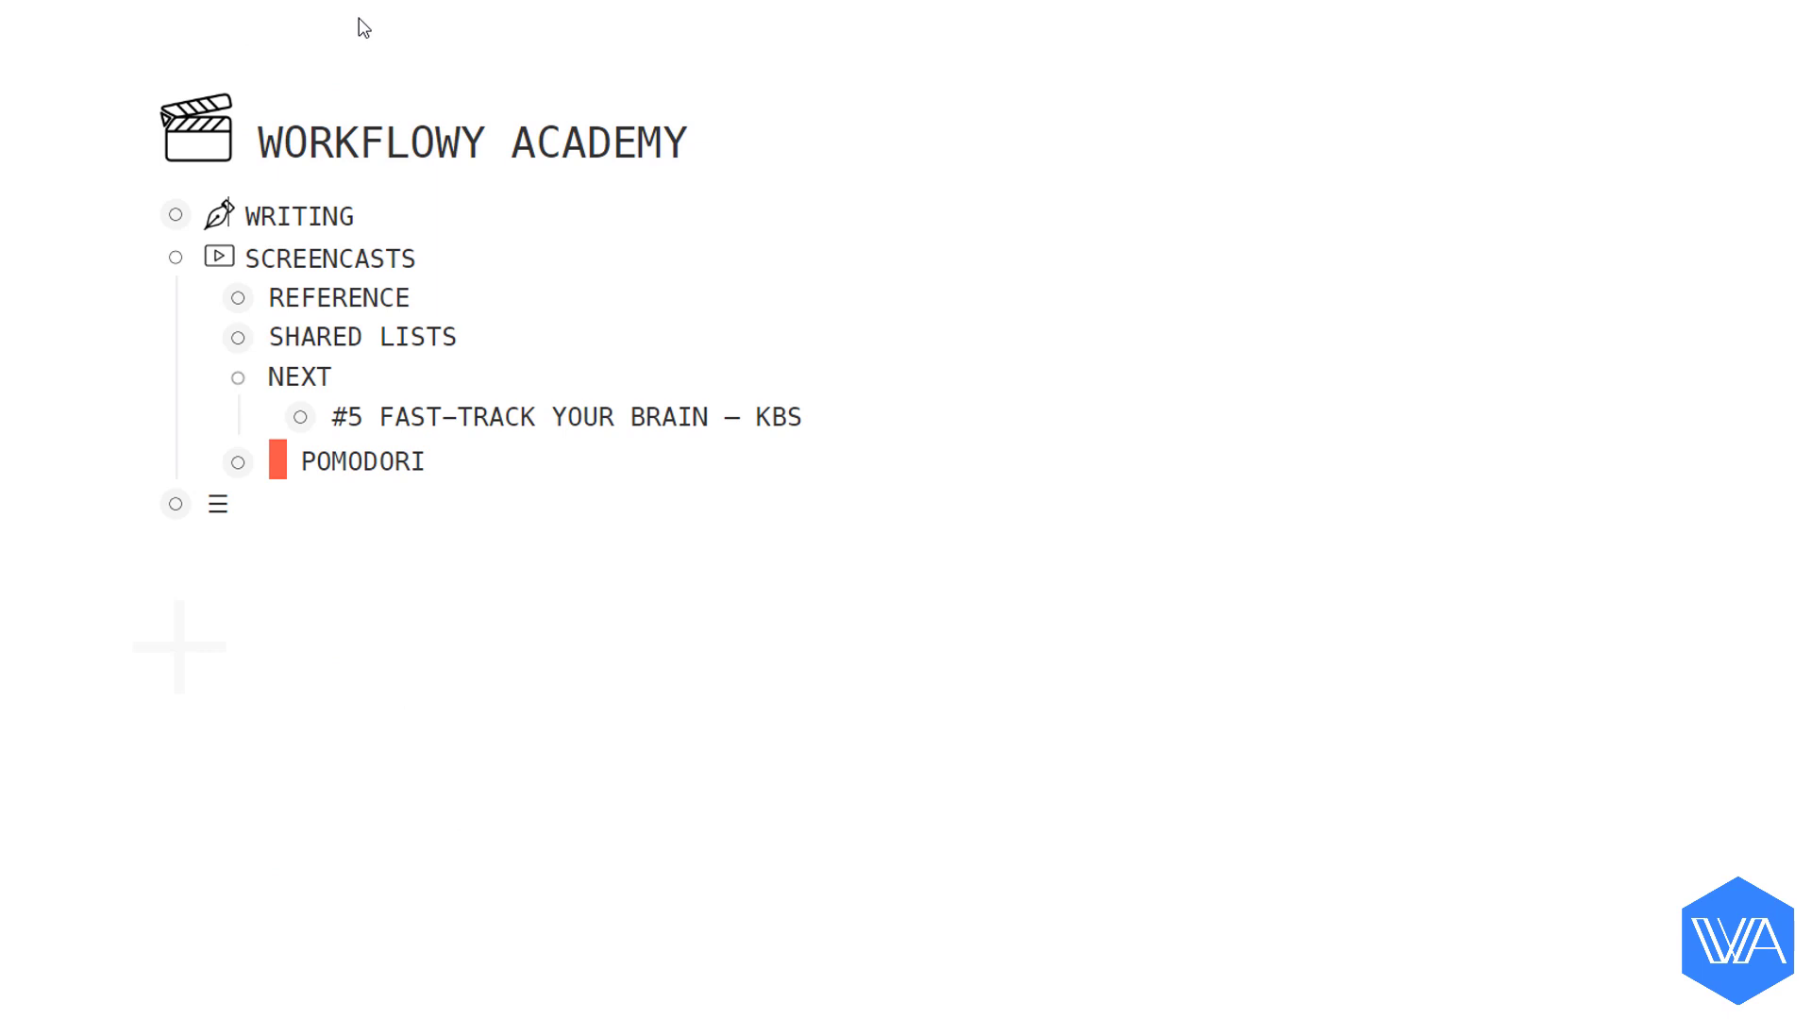
{"action": "key", "text": "alt+x"}
{"action": "type", "text": "so"}
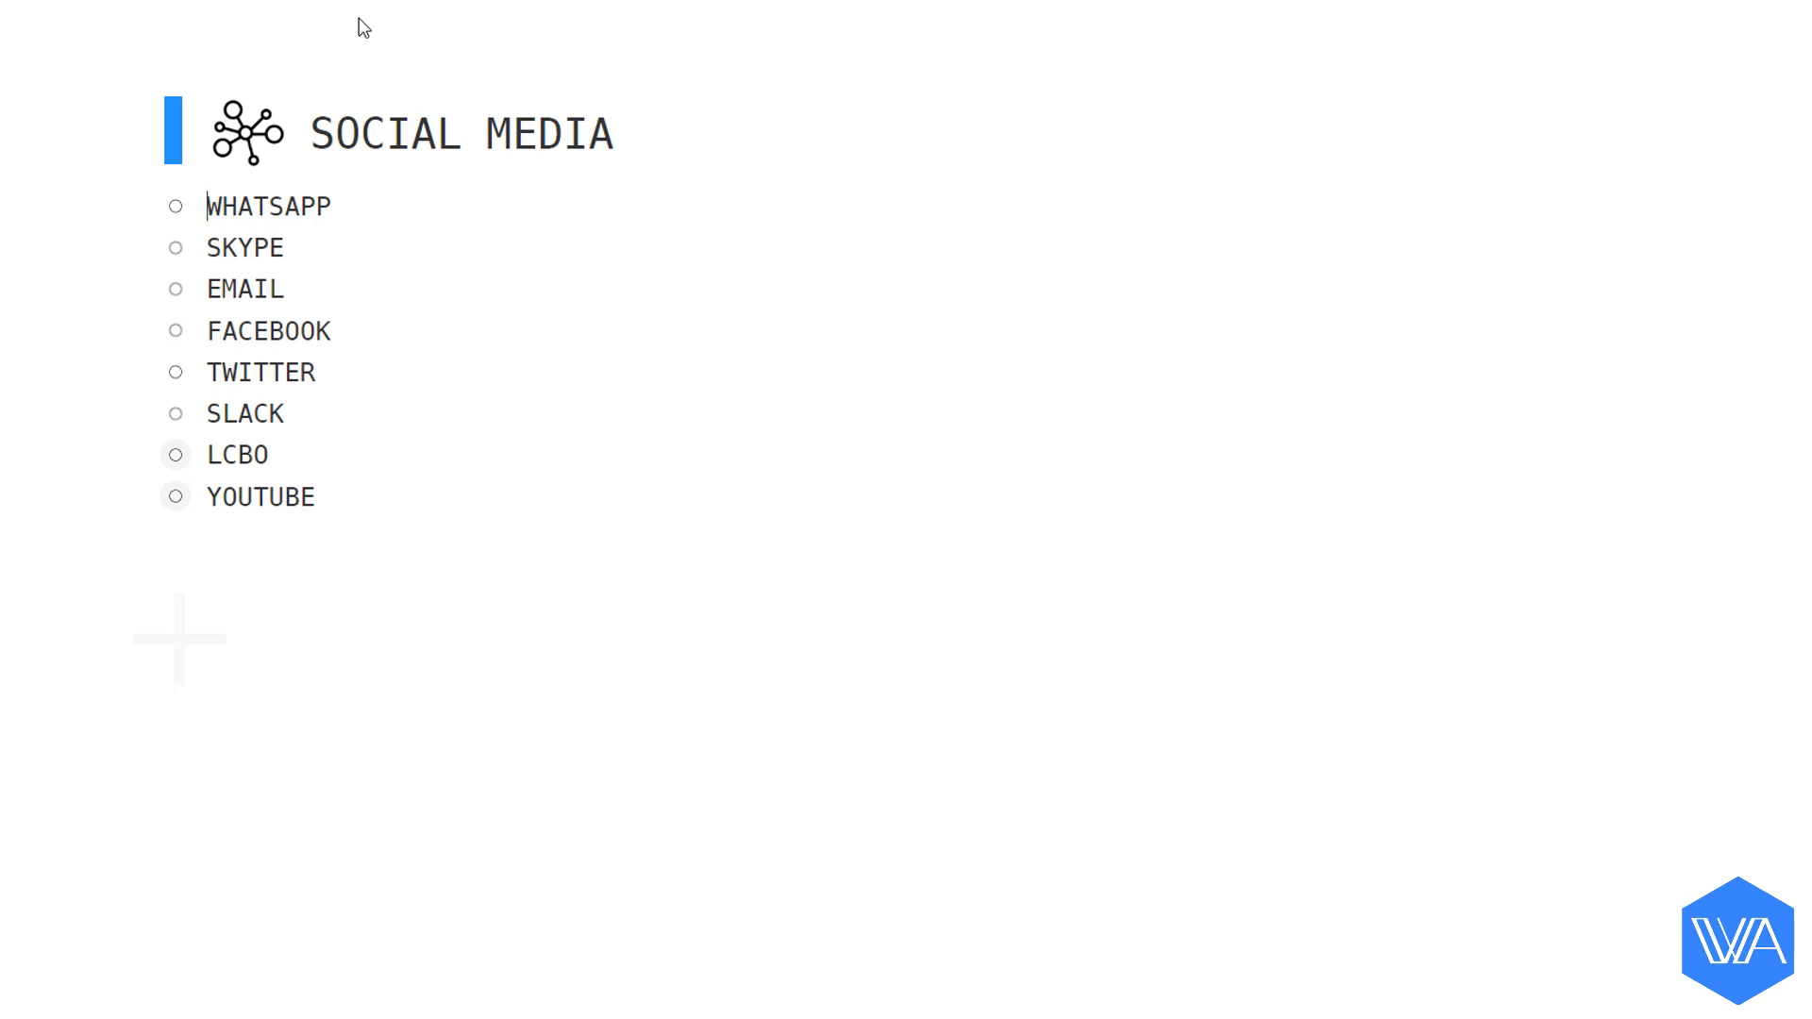
{"action": "key", "text": "ctrl+shift+x"}
{"action": "type", "text": "bm"}
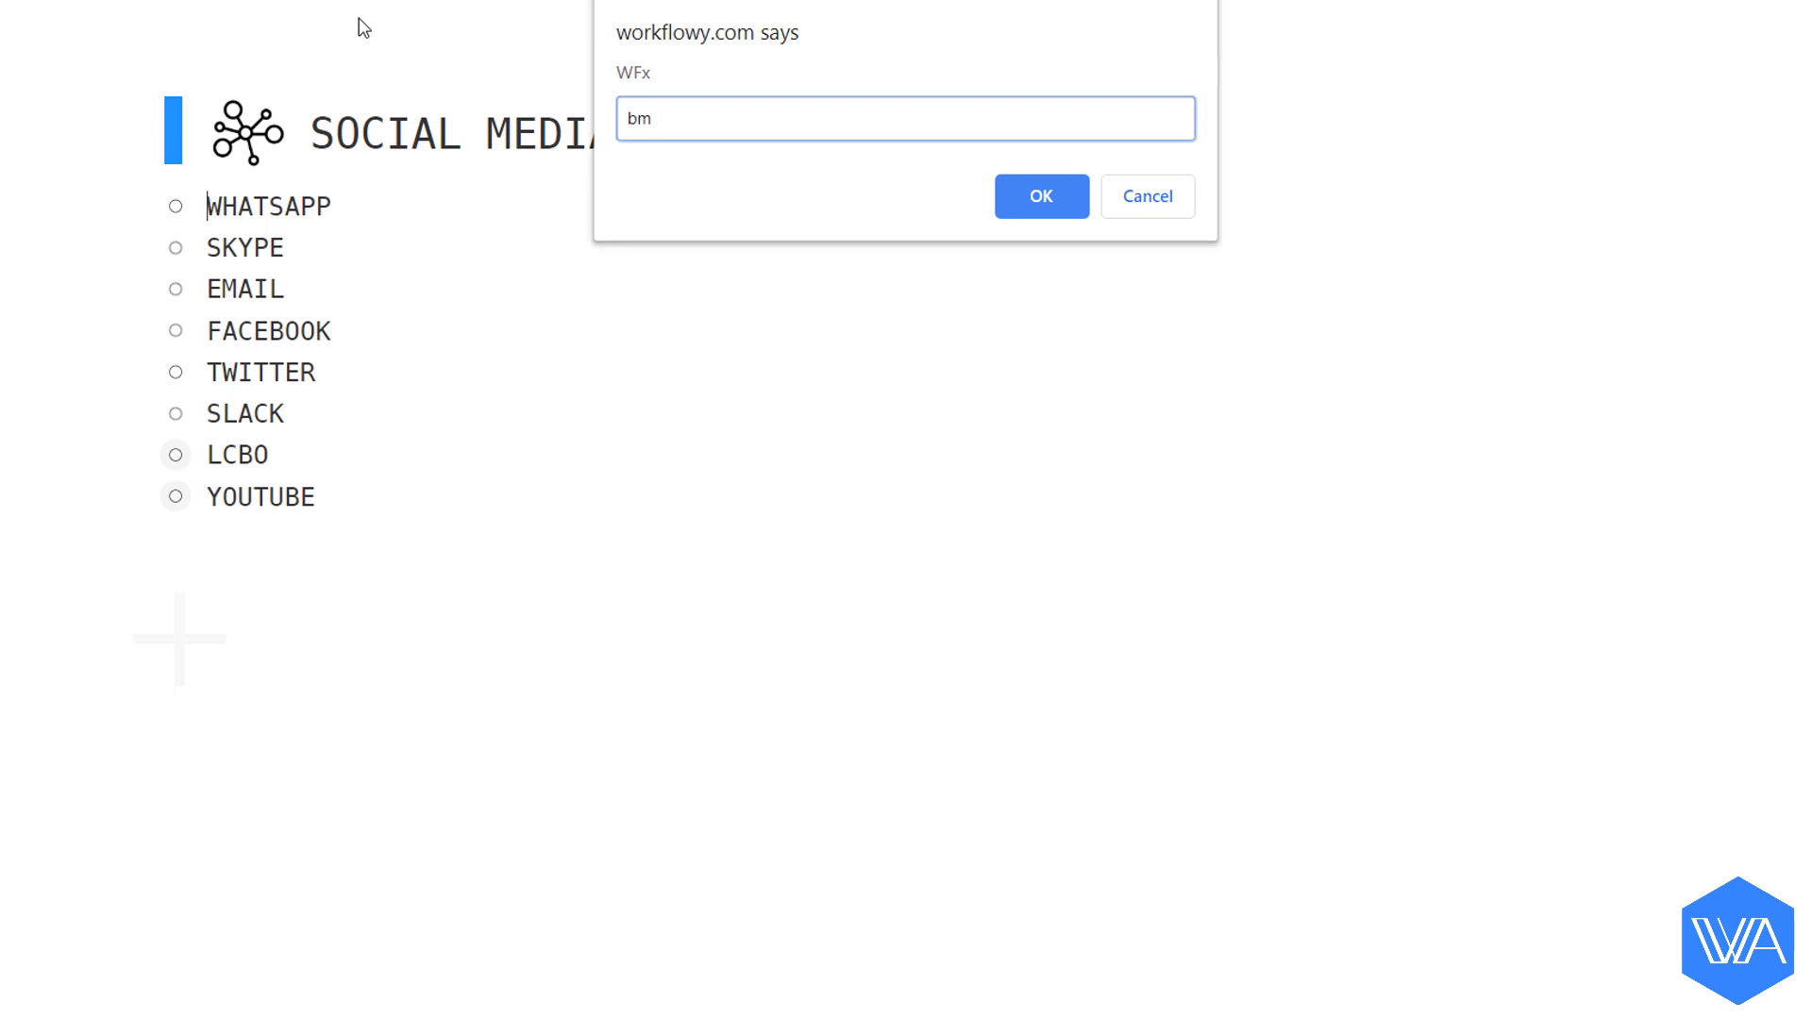
{"action": "key", "text": "Return"}
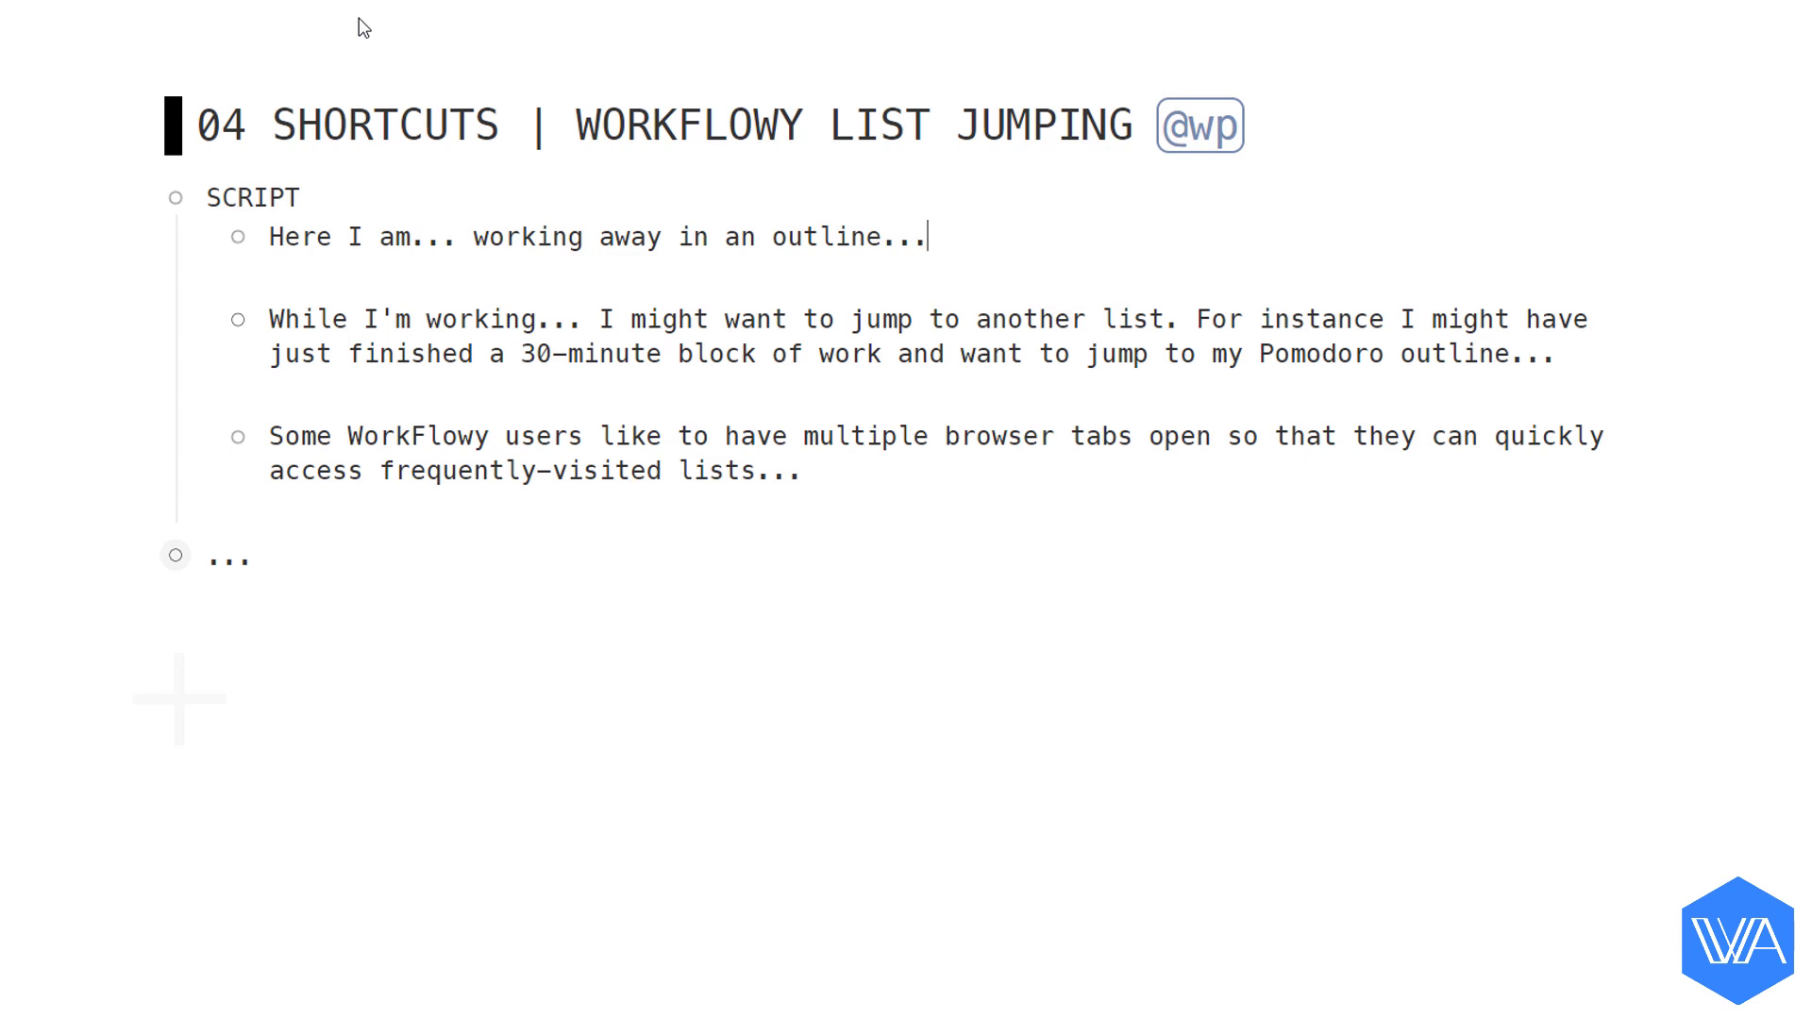
Zoom out from the 04 outline to the CORE WFx parent list to reach 05 SHORTCUTS.
{"action": "key", "text": "ctrl+Up"}
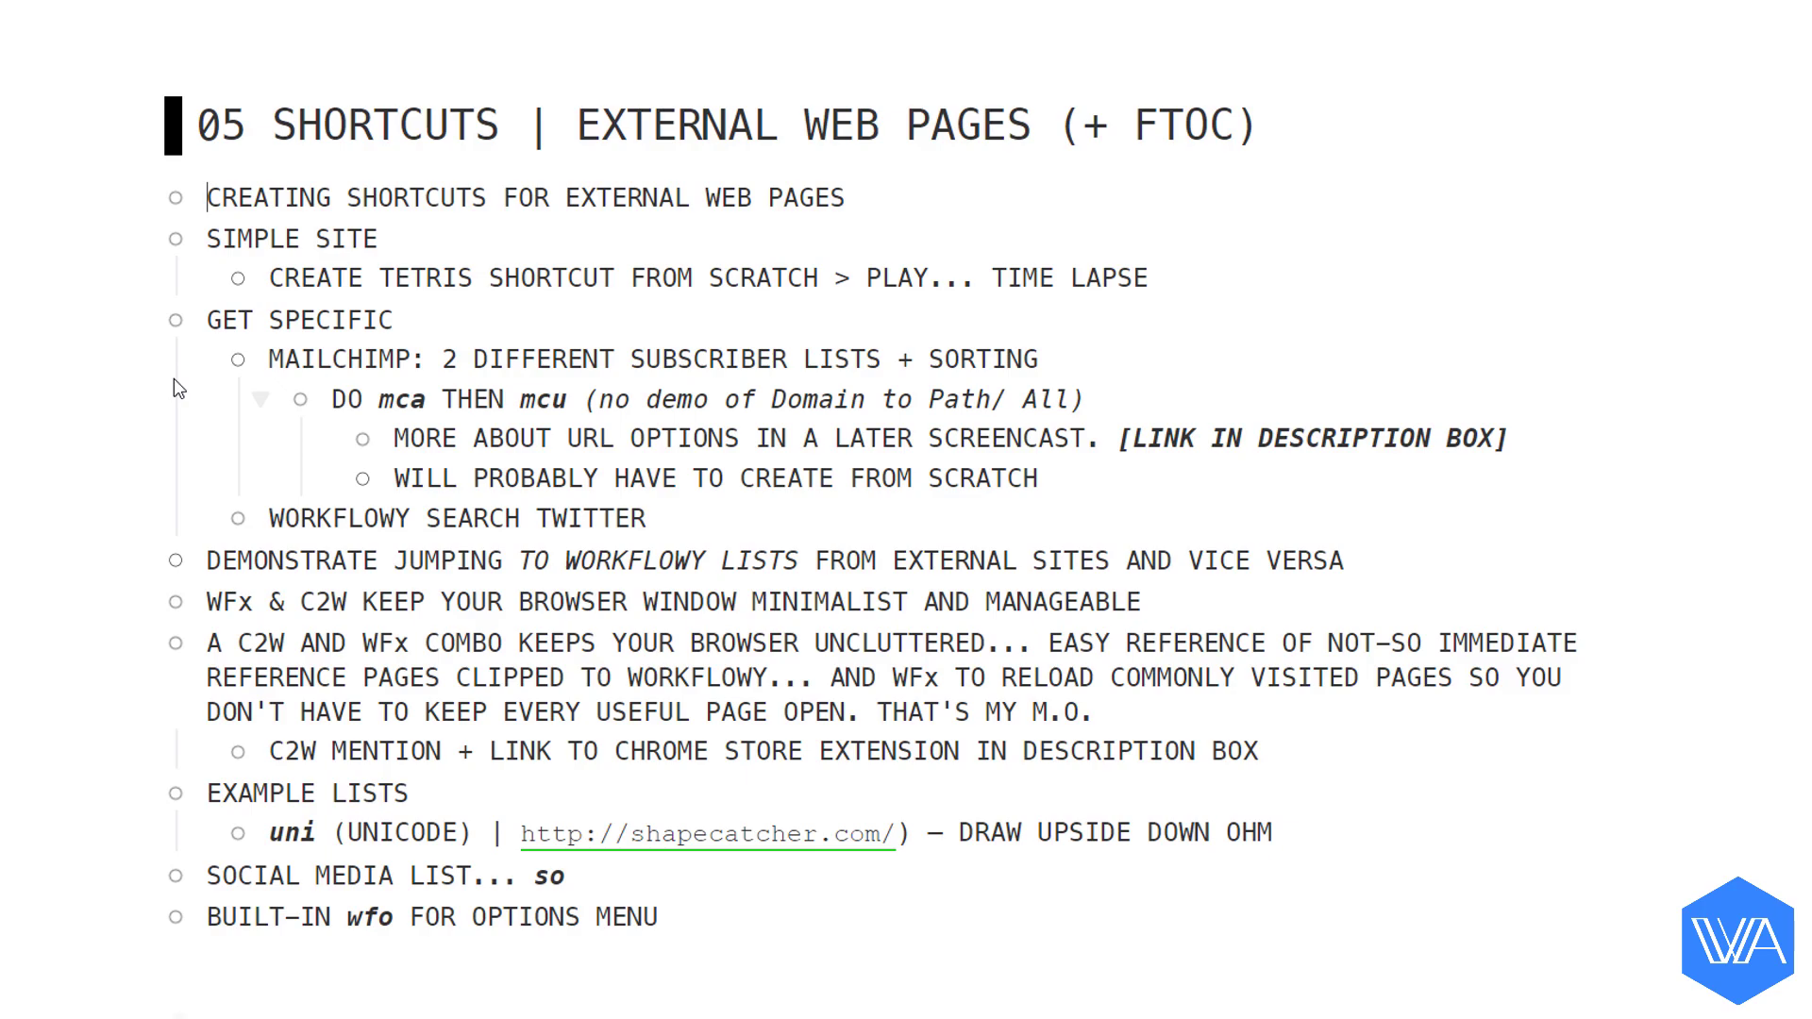
Run the WFx 'wfs' command to assign 'bm' to this page, replacing the existing bm shortcut.
{"action": "key", "text": "alt+w"}
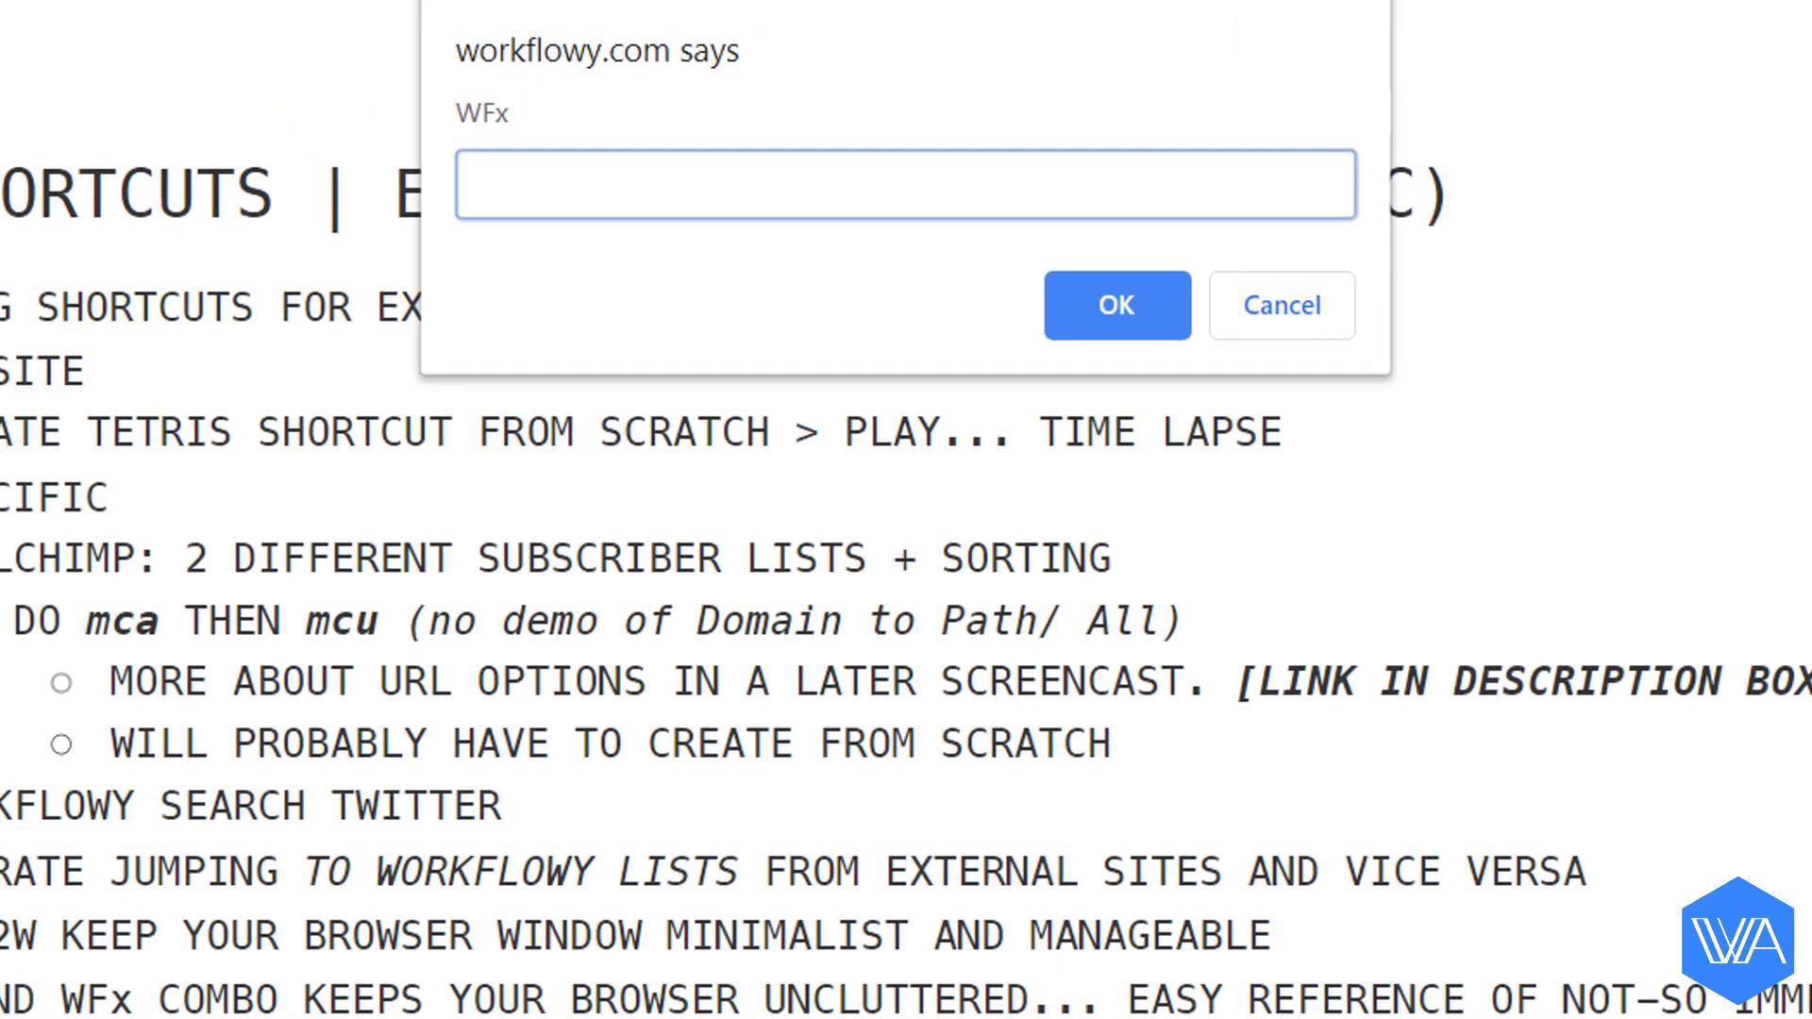
{"action": "type", "text": "wf"}
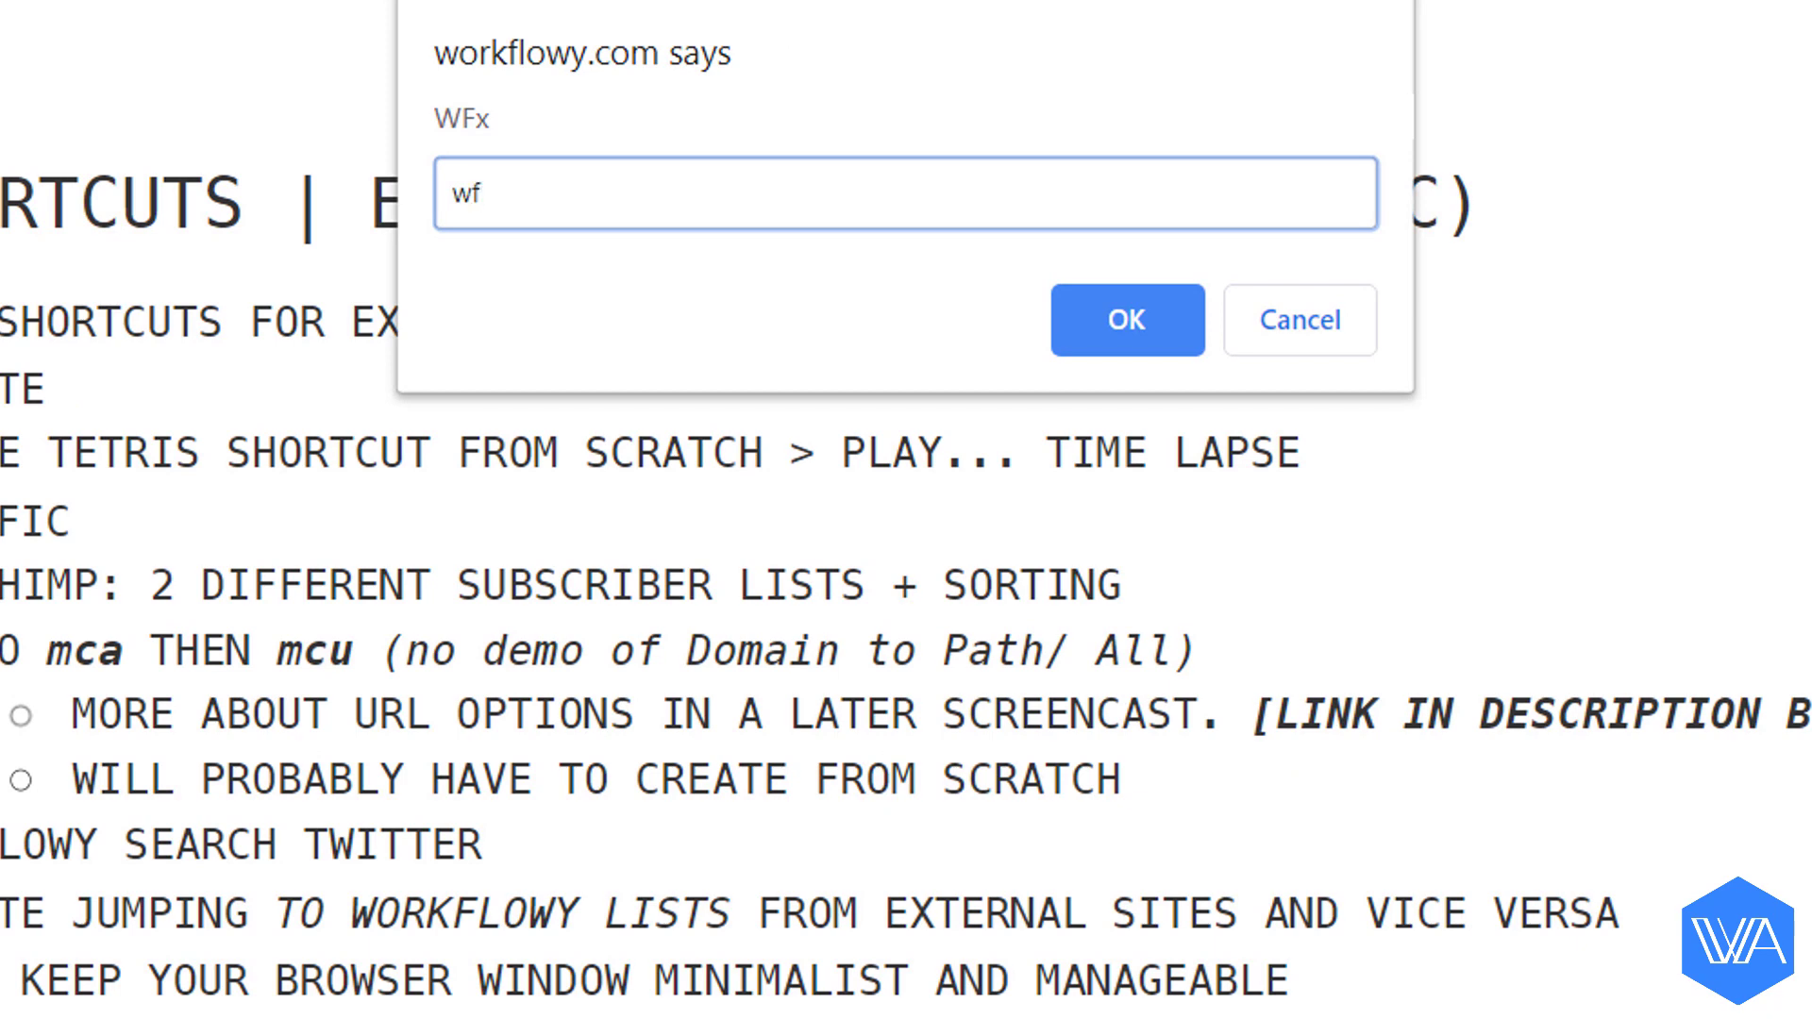
{"action": "type", "text": "s"}
{"action": "key", "text": "Return"}
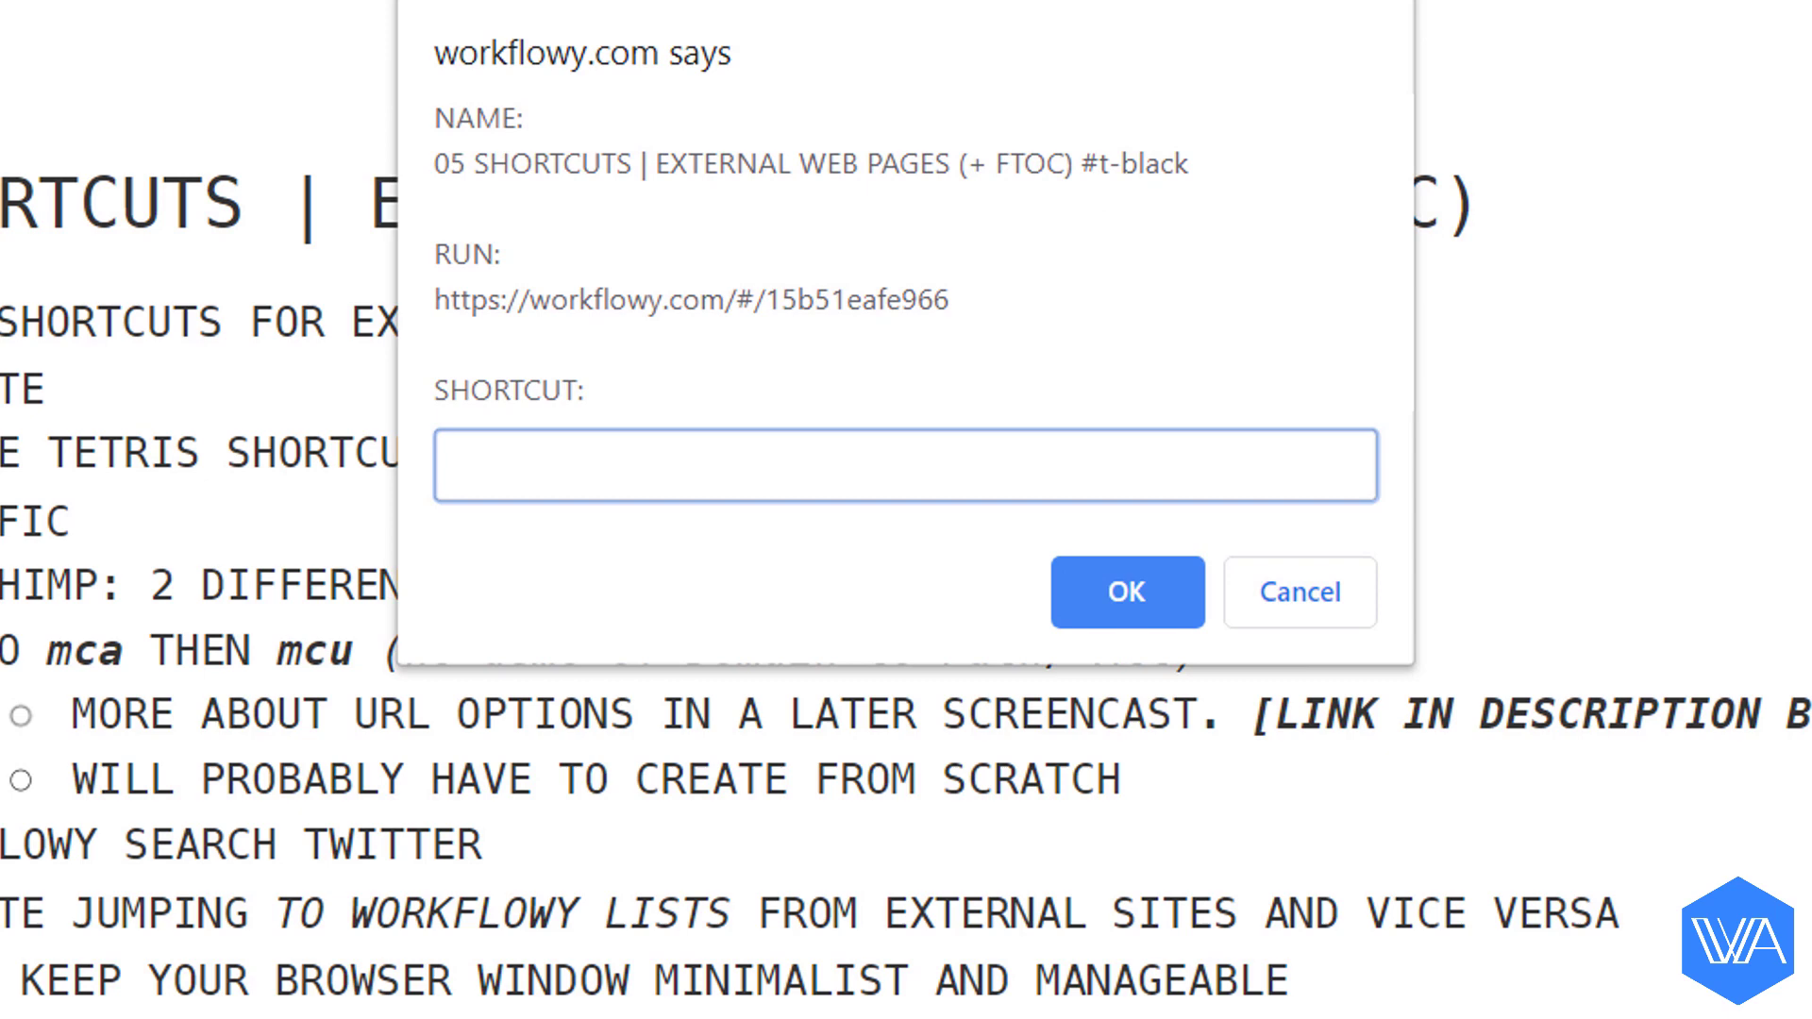
{"action": "type", "text": "bm"}
{"action": "key", "text": "Return"}
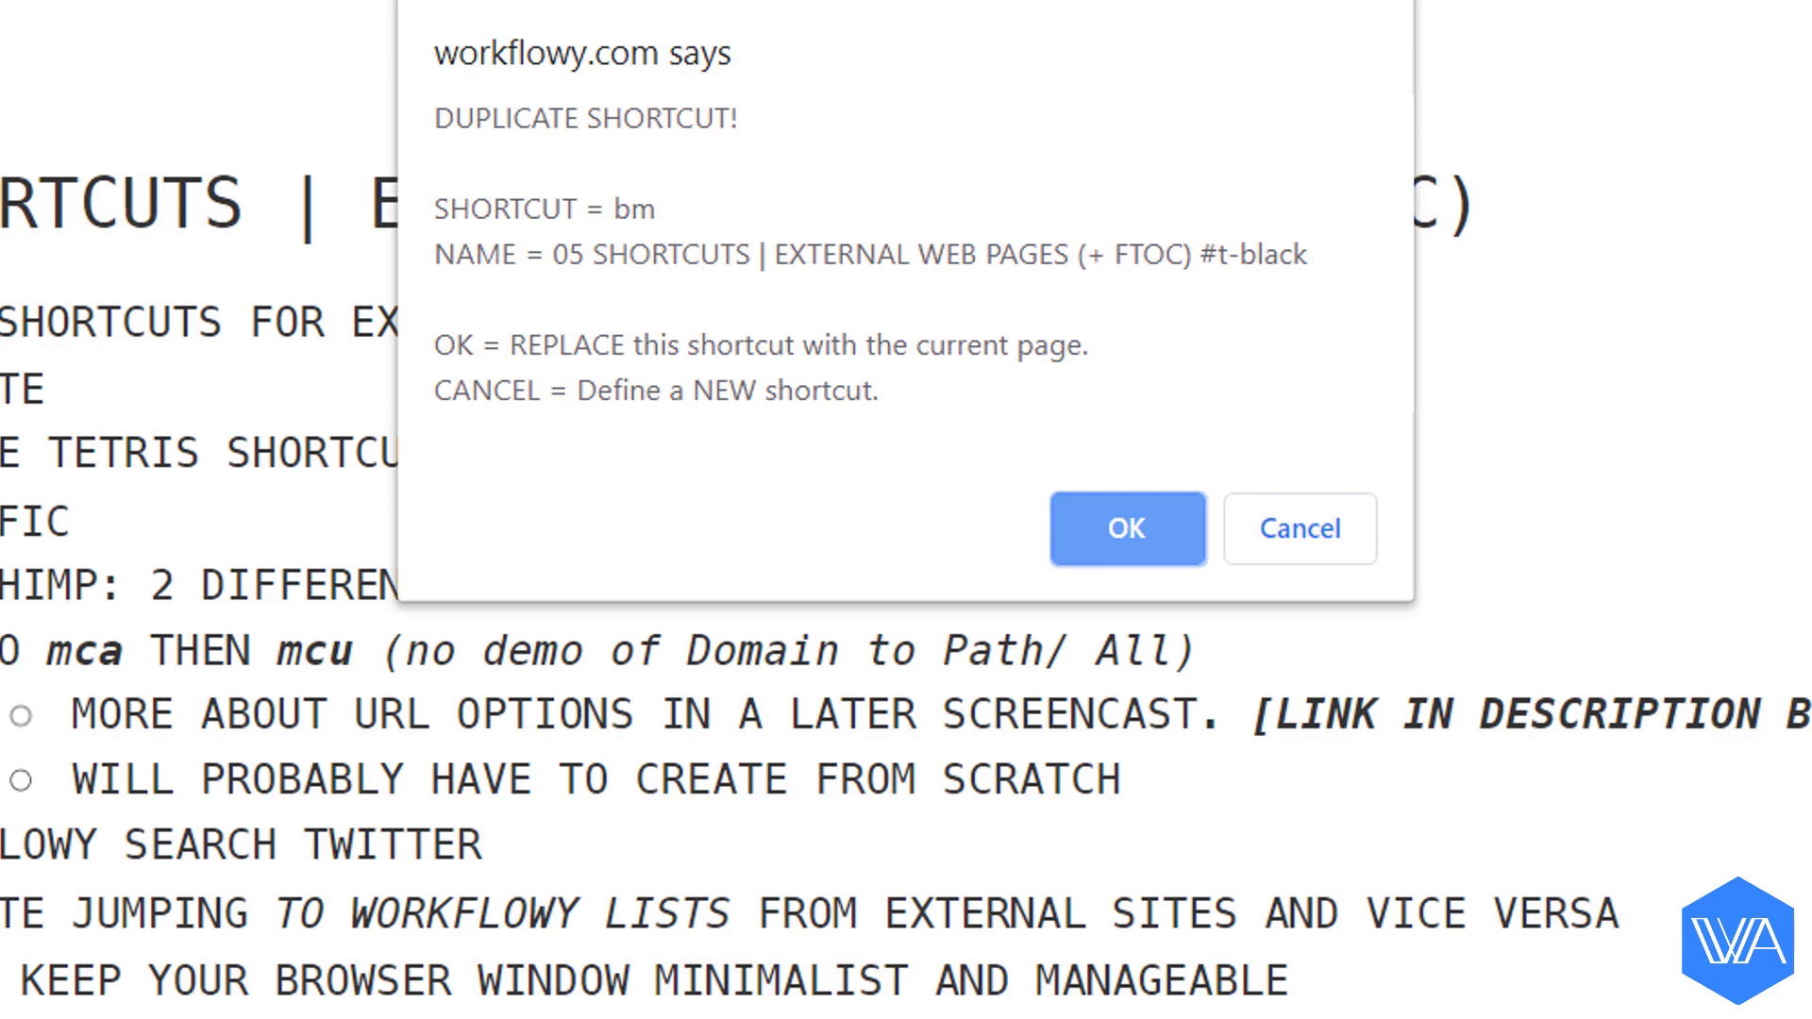
{"action": "key", "text": "Return"}
{"action": "key", "text": "Return"}
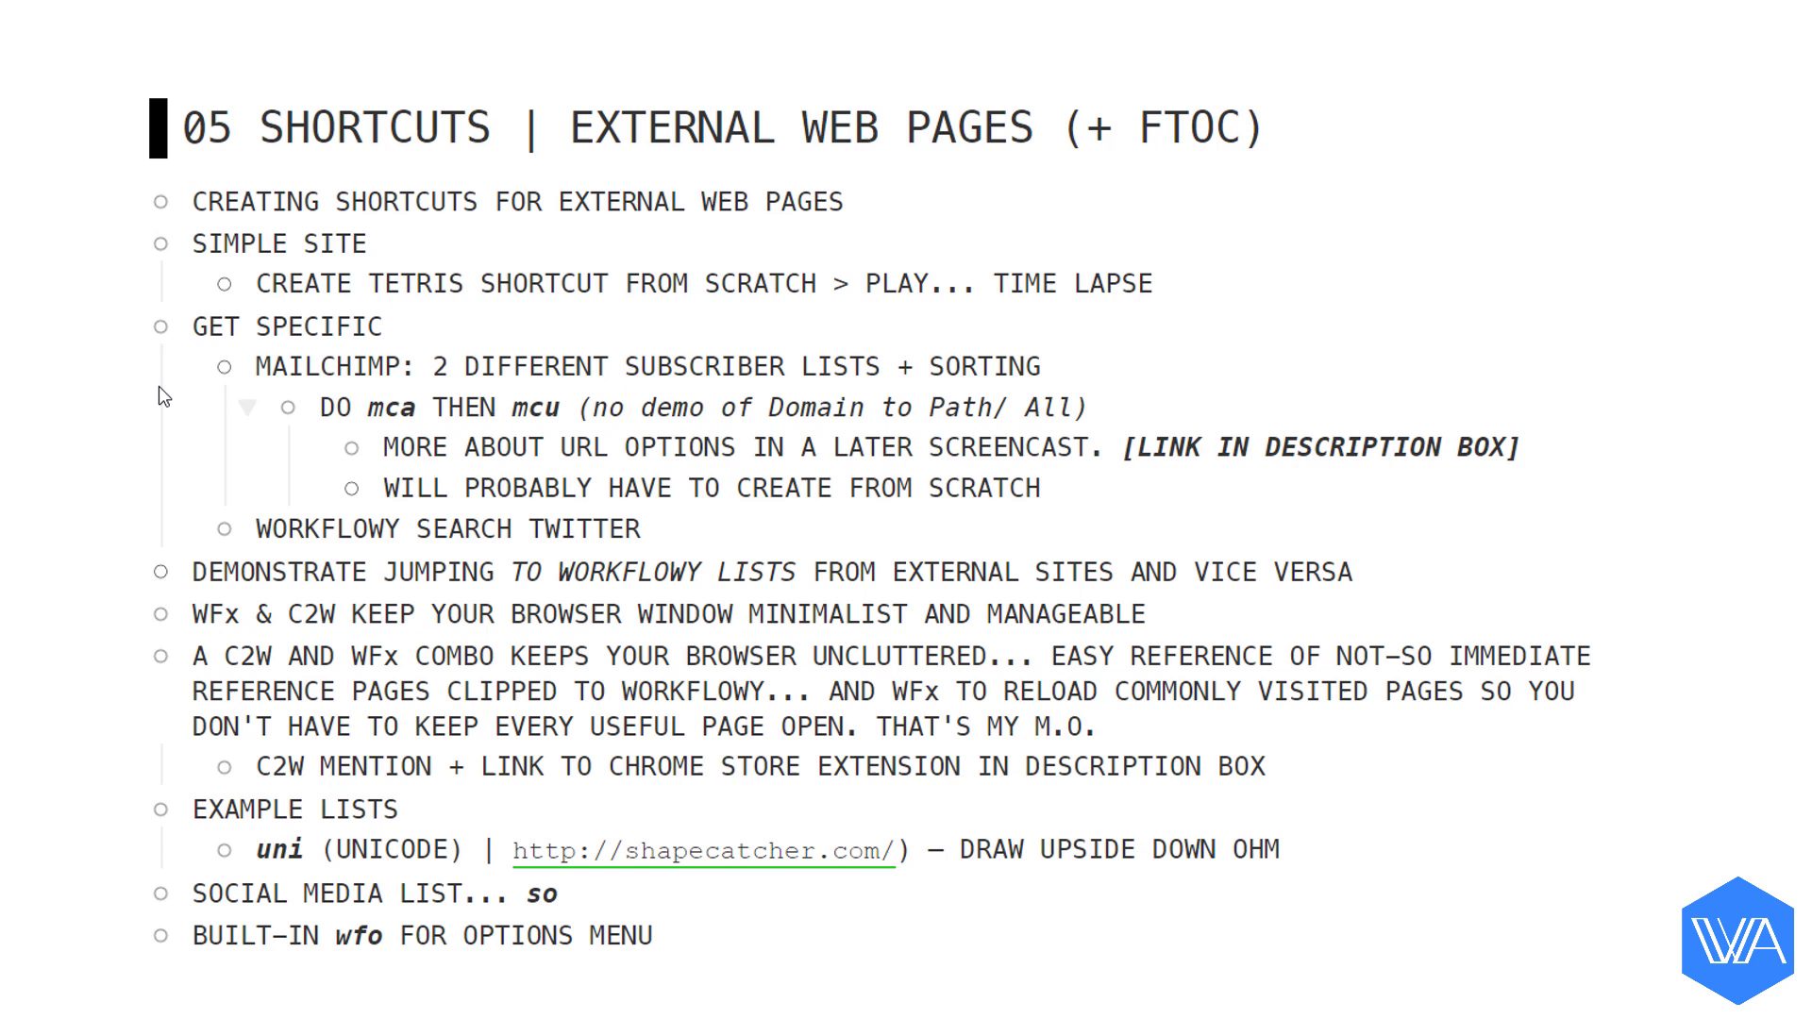
Open the WFx Options shortcuts table with the 'wfo' command.
{"action": "key", "text": "ctrl+space"}
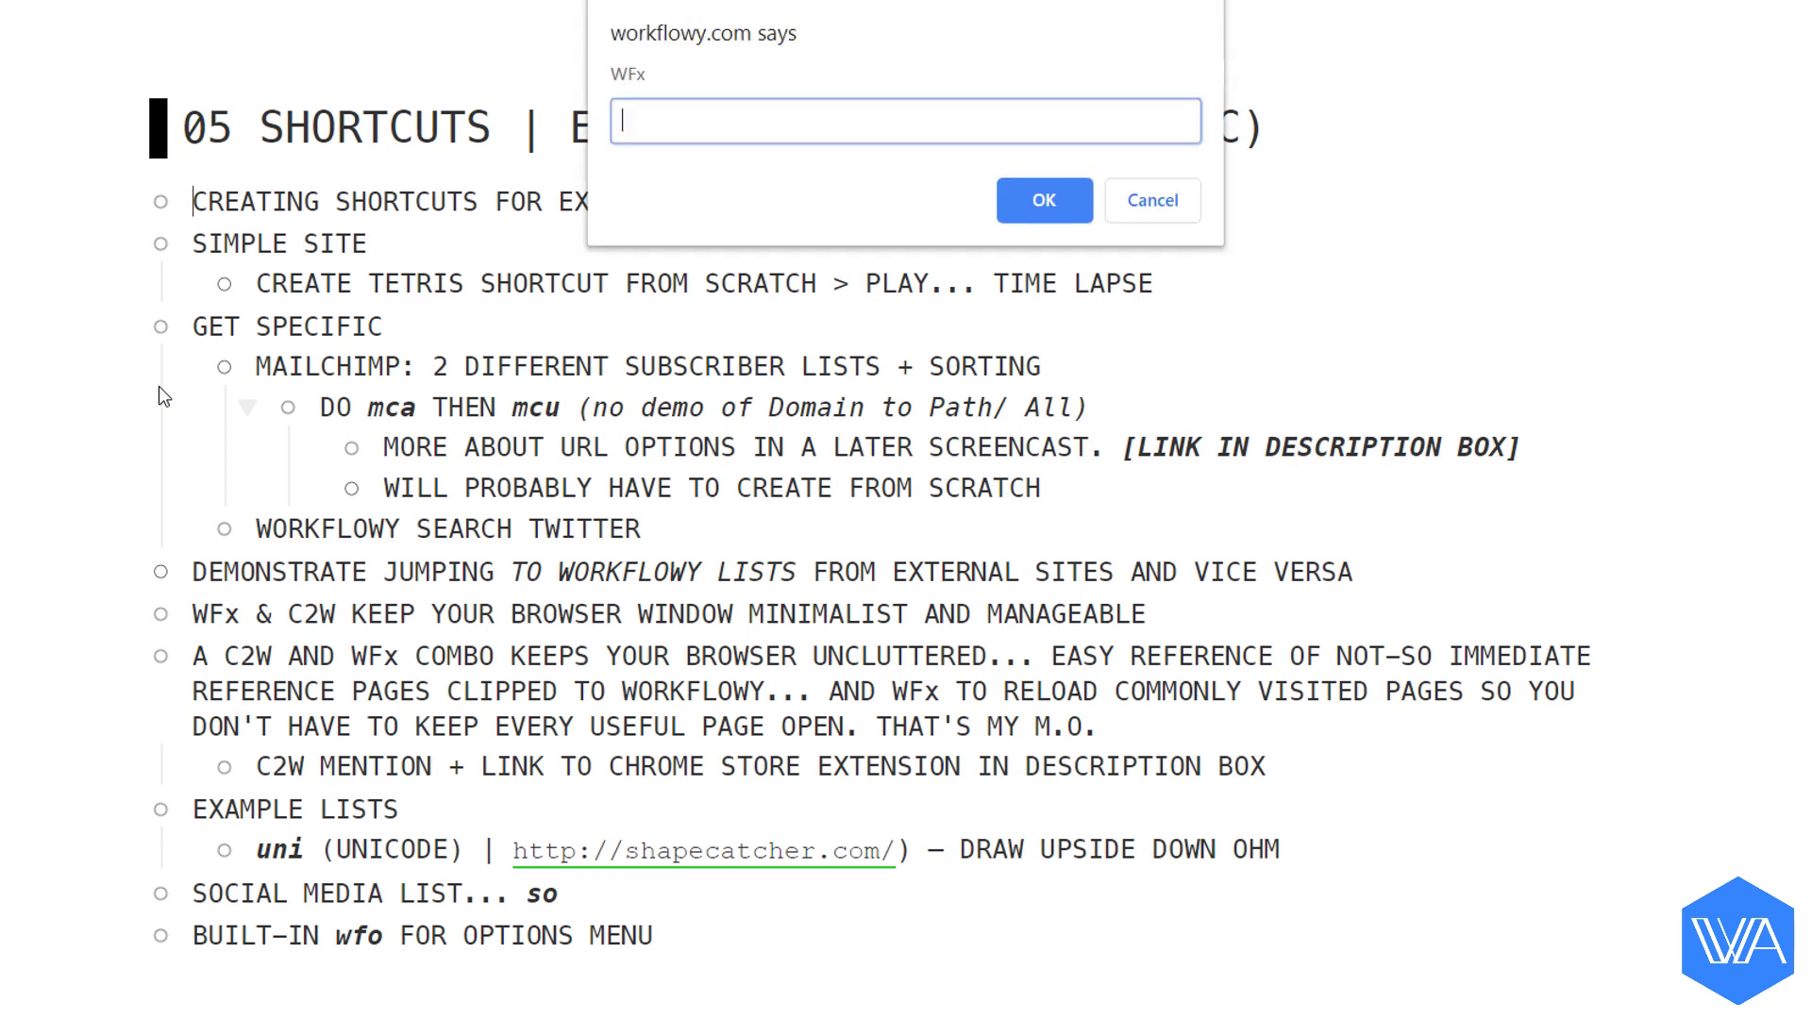
{"action": "type", "text": "wfo"}
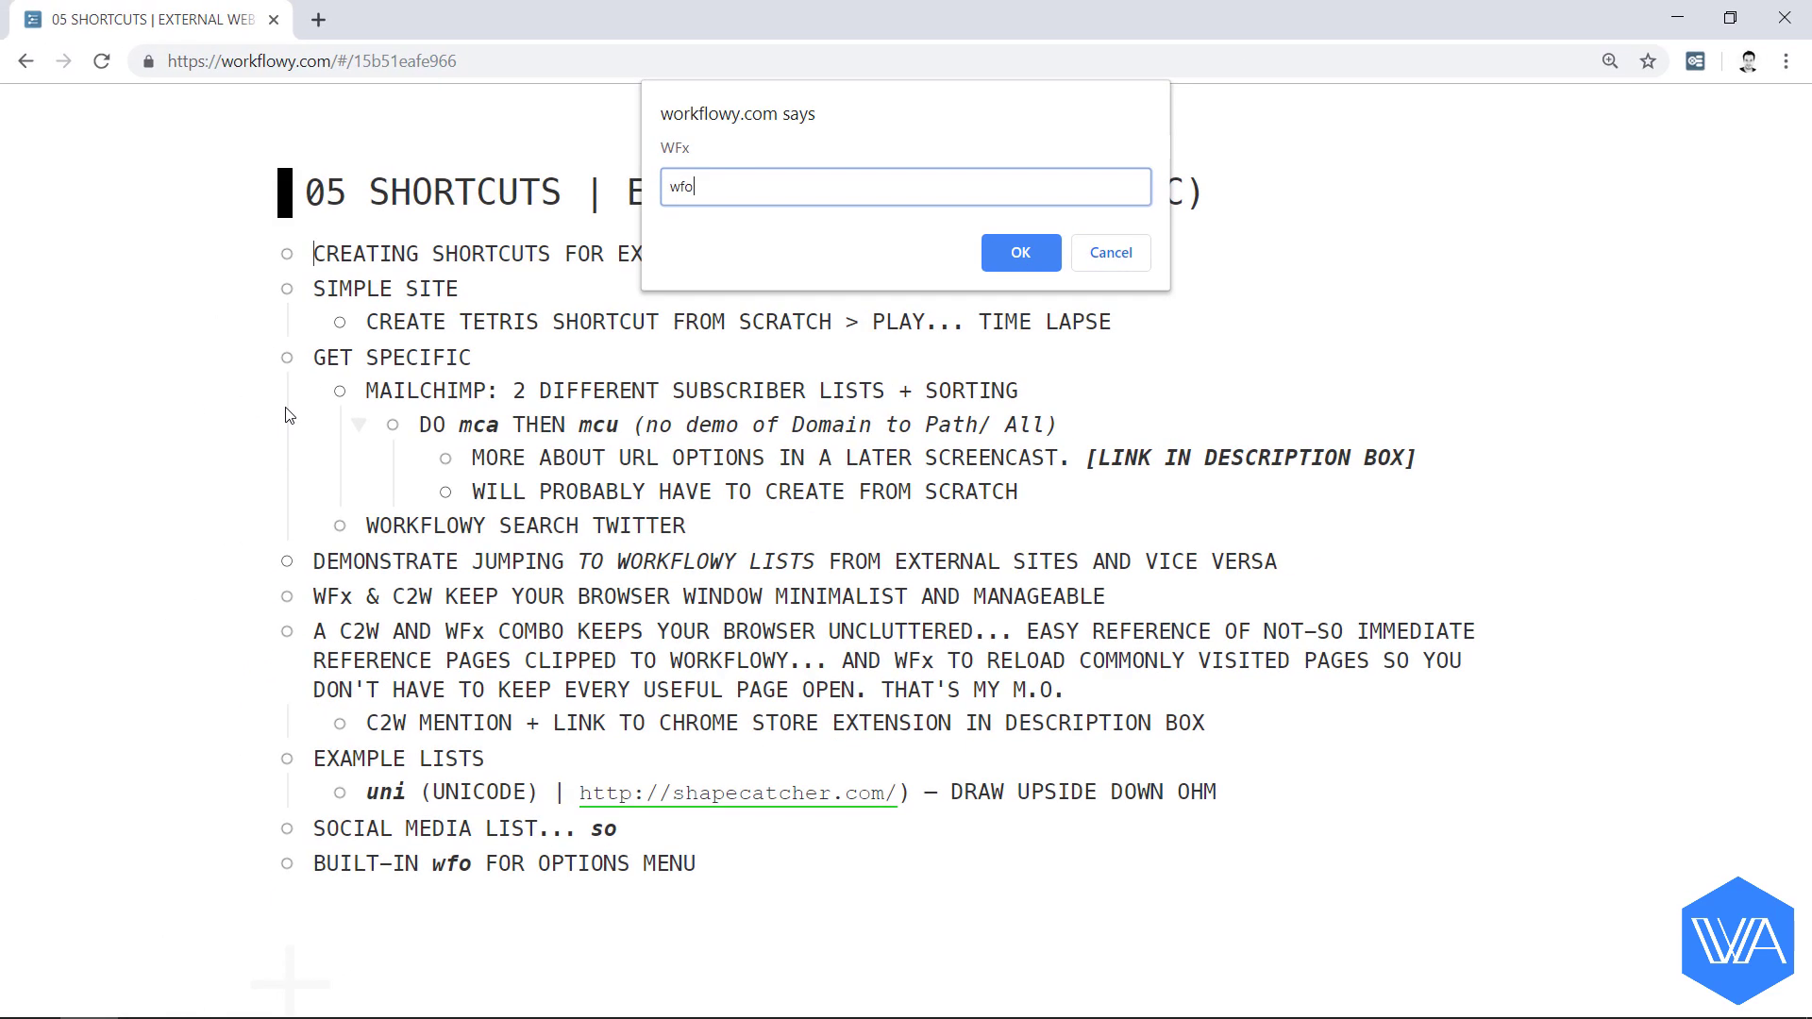
{"action": "key", "text": "Return"}
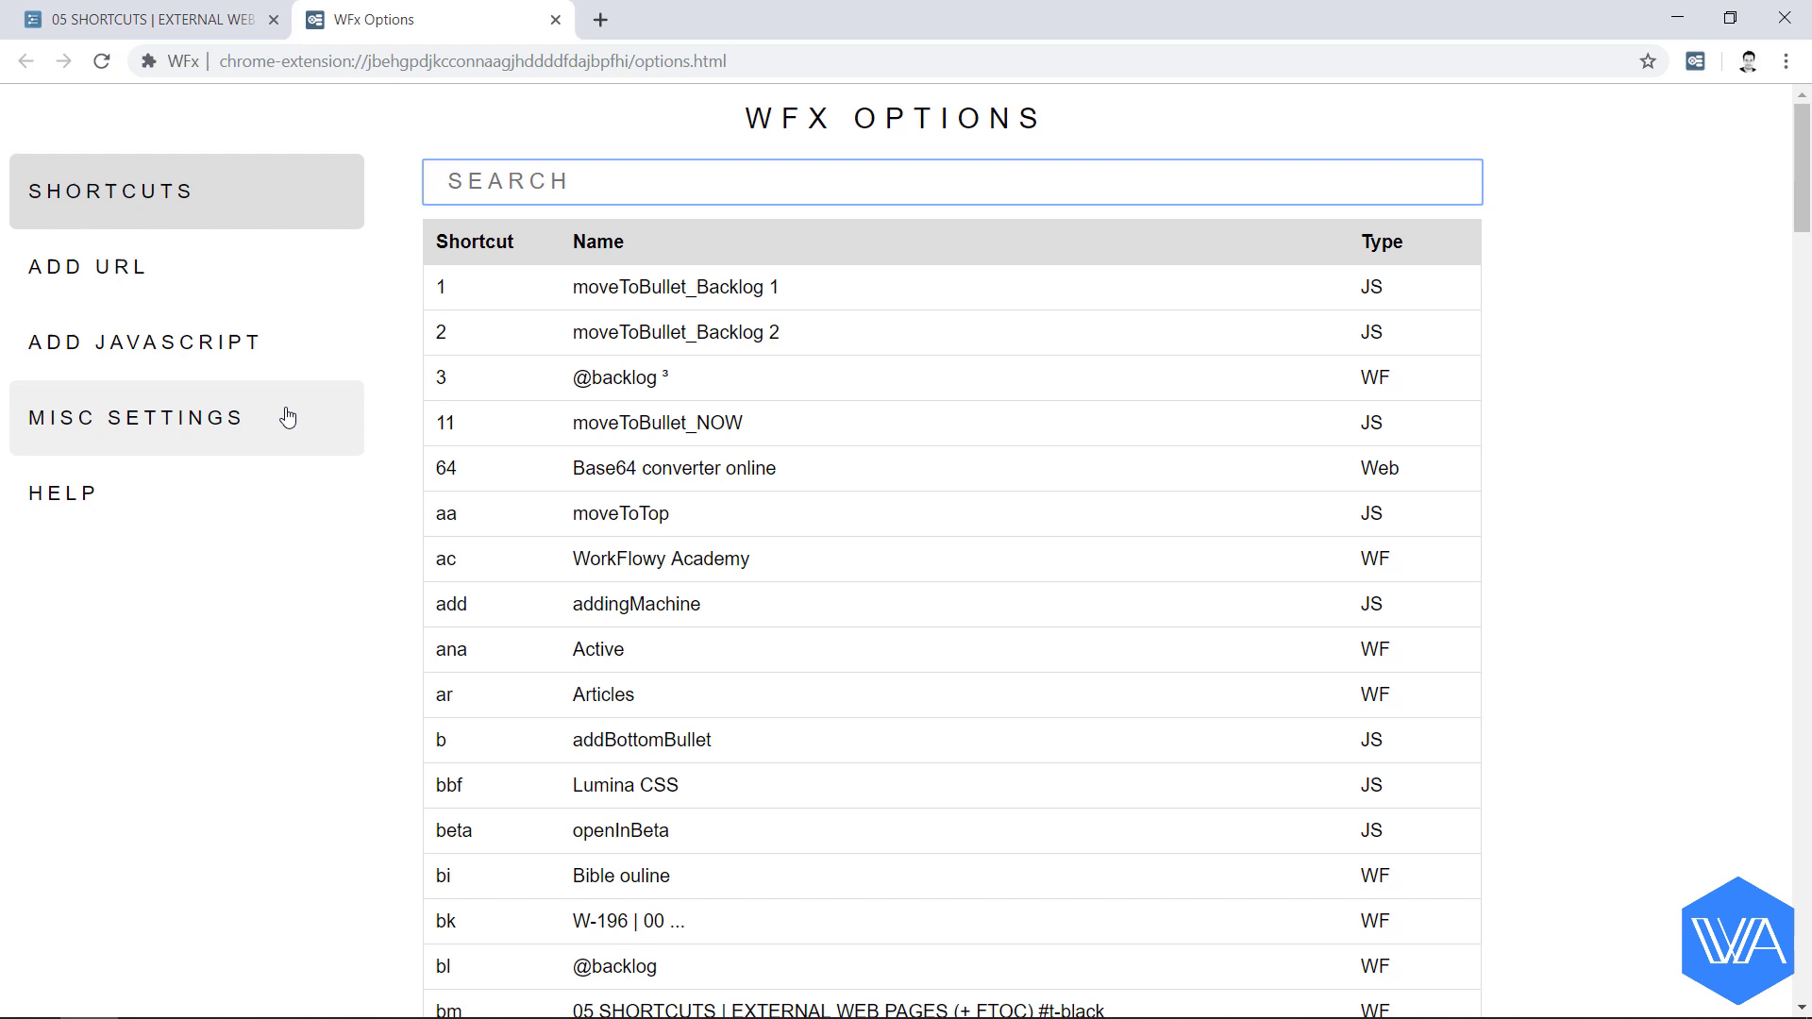
Search WFx Options for 'bm', confirm its URL points to 05 SHORTCUTS, then close the tab.
{"action": "type", "text": "bm"}
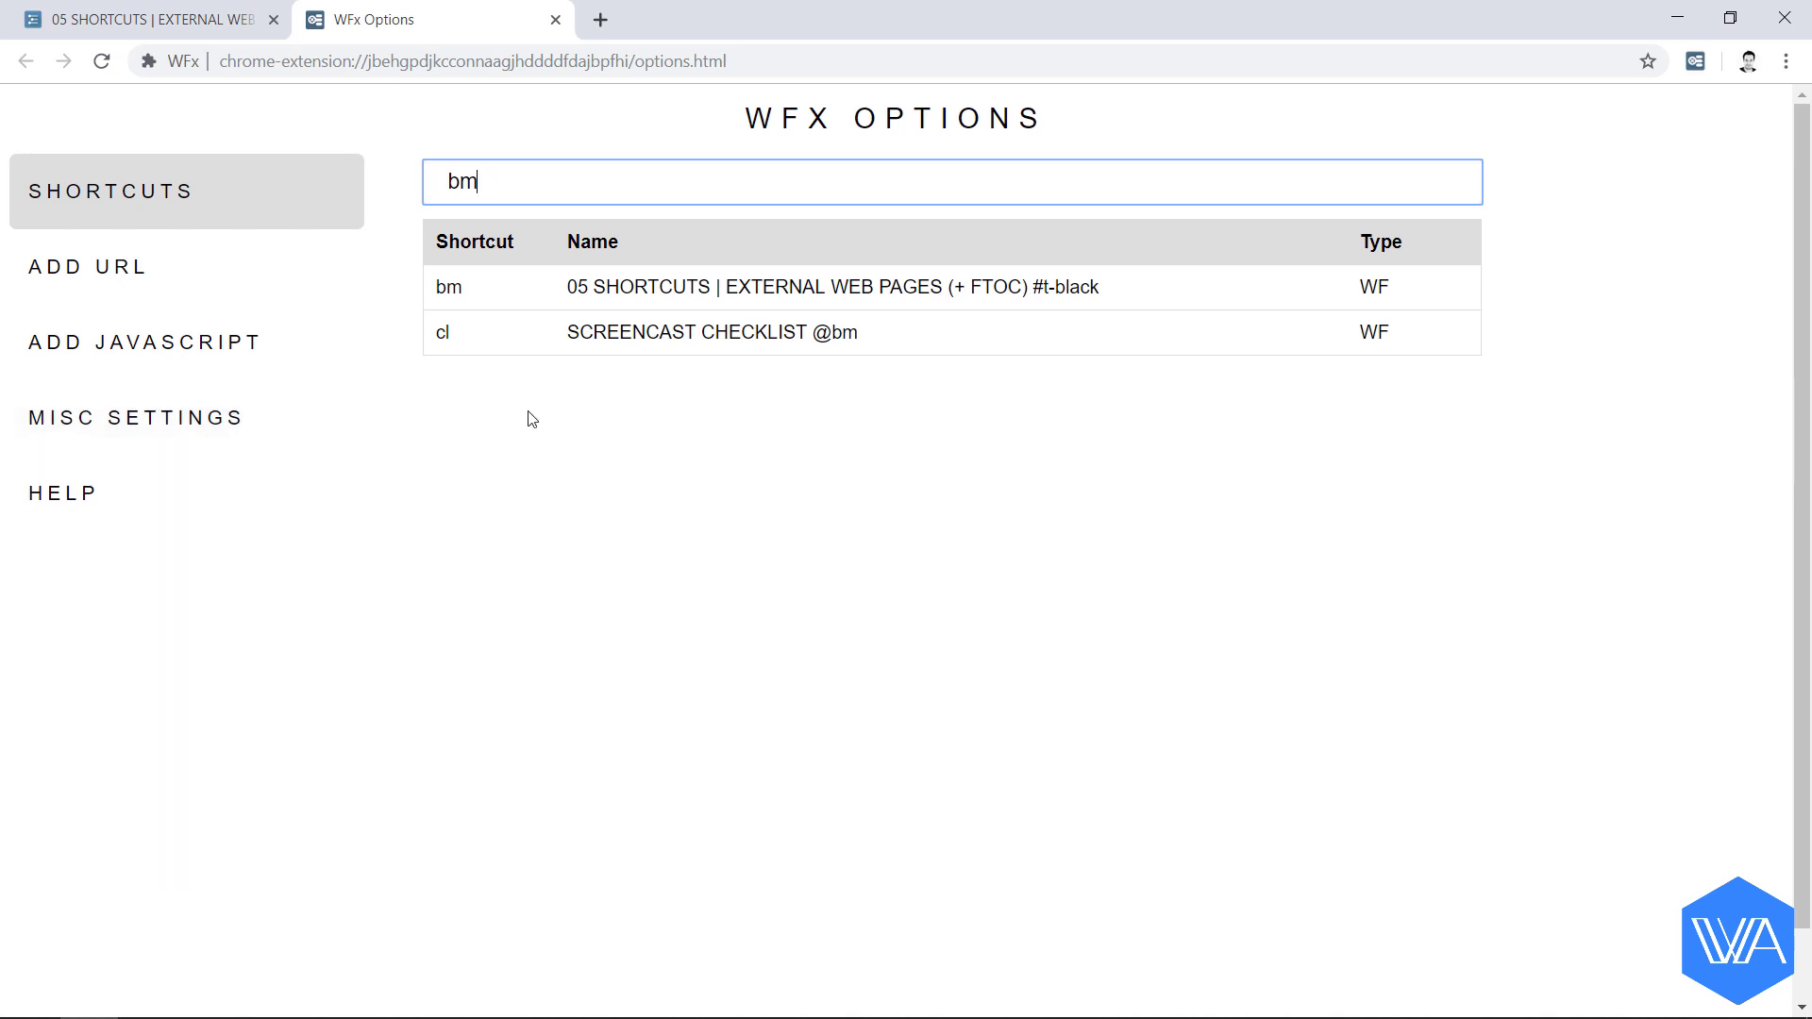
{"action": "left_click", "coordinate": [623, 302]}
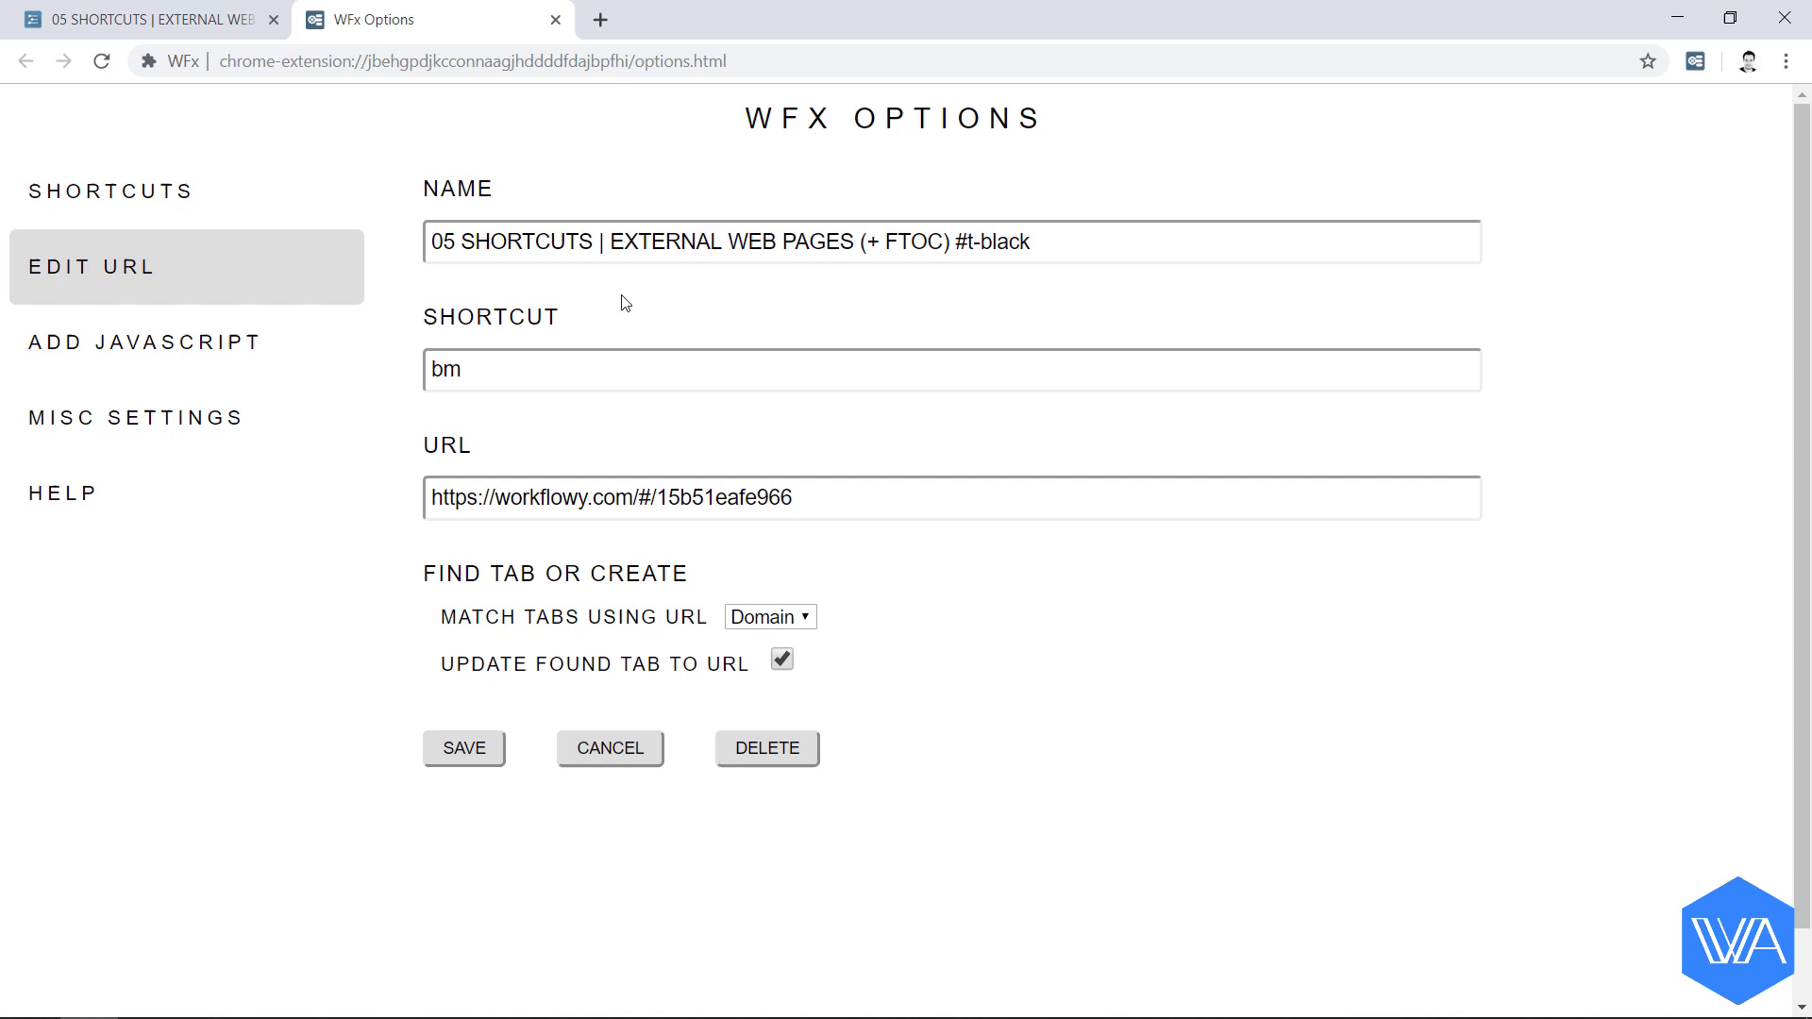
{"action": "key", "text": "ctrl+w"}
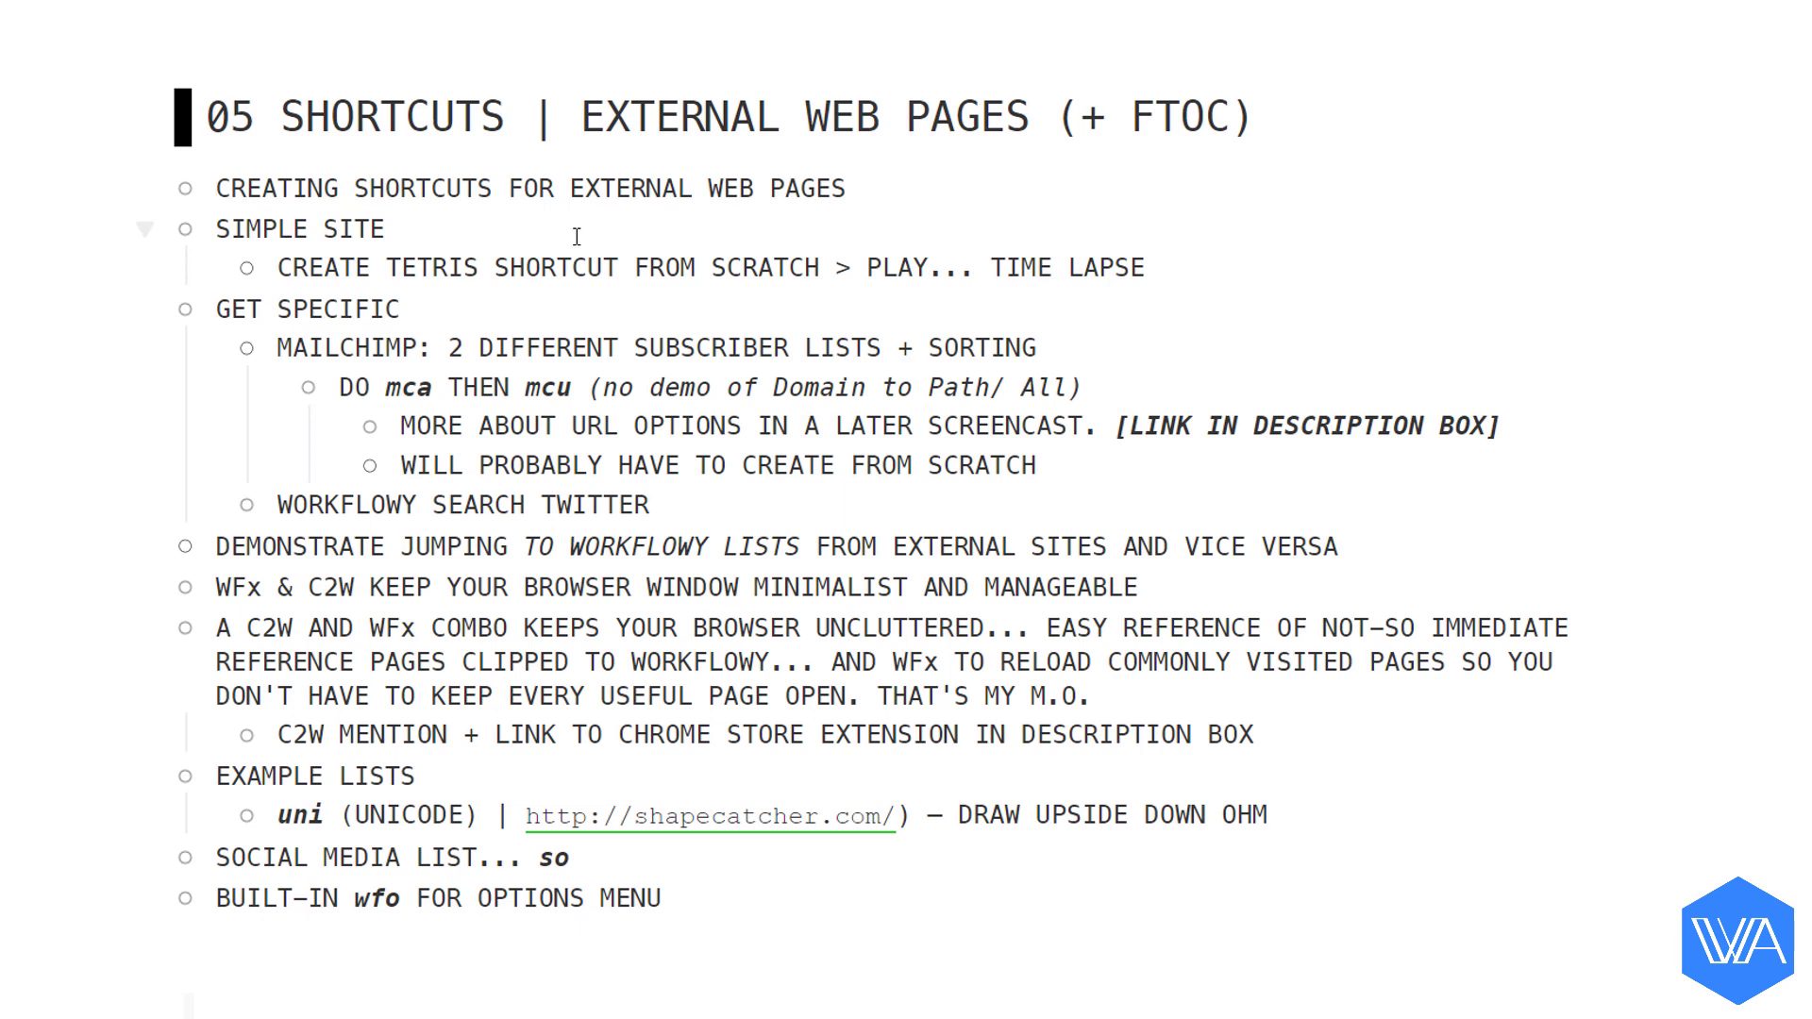
Jump to the Colored Tabs named-colour list using the WFx shortcut 'sl'.
{"action": "key", "text": "alt+w"}
{"action": "type", "text": "sl"}
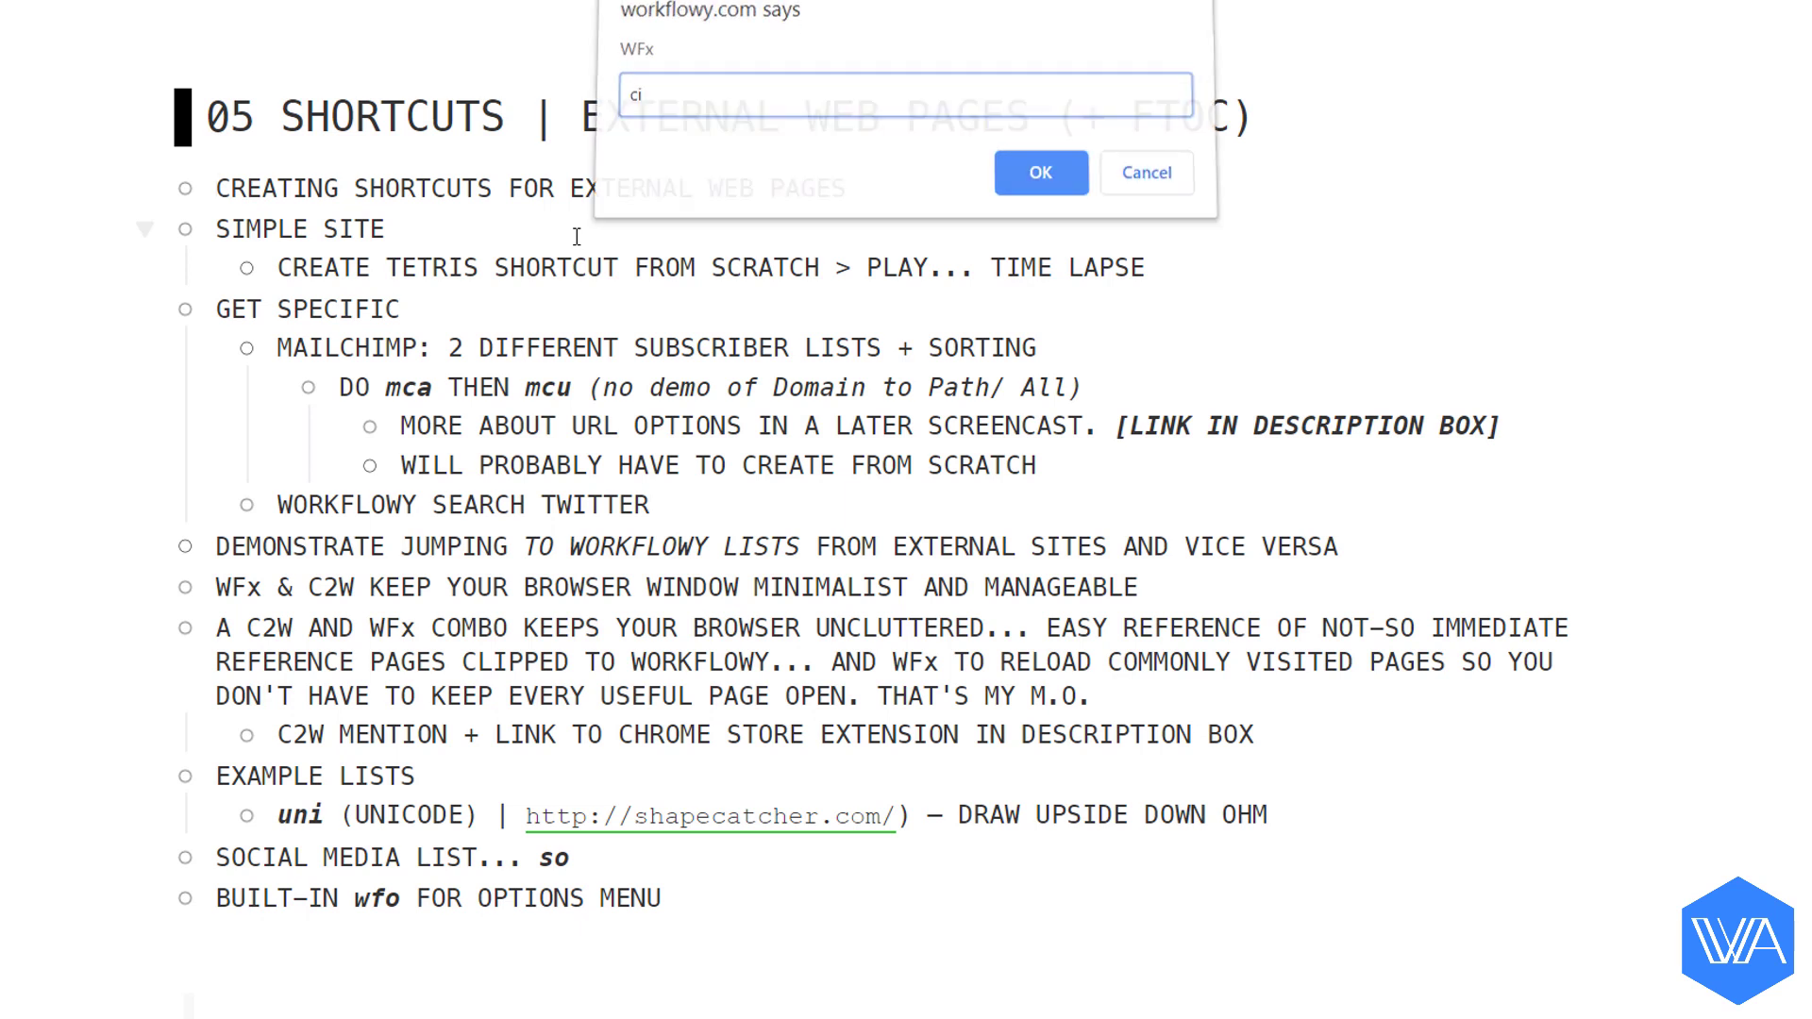
{"action": "key", "text": "Return"}
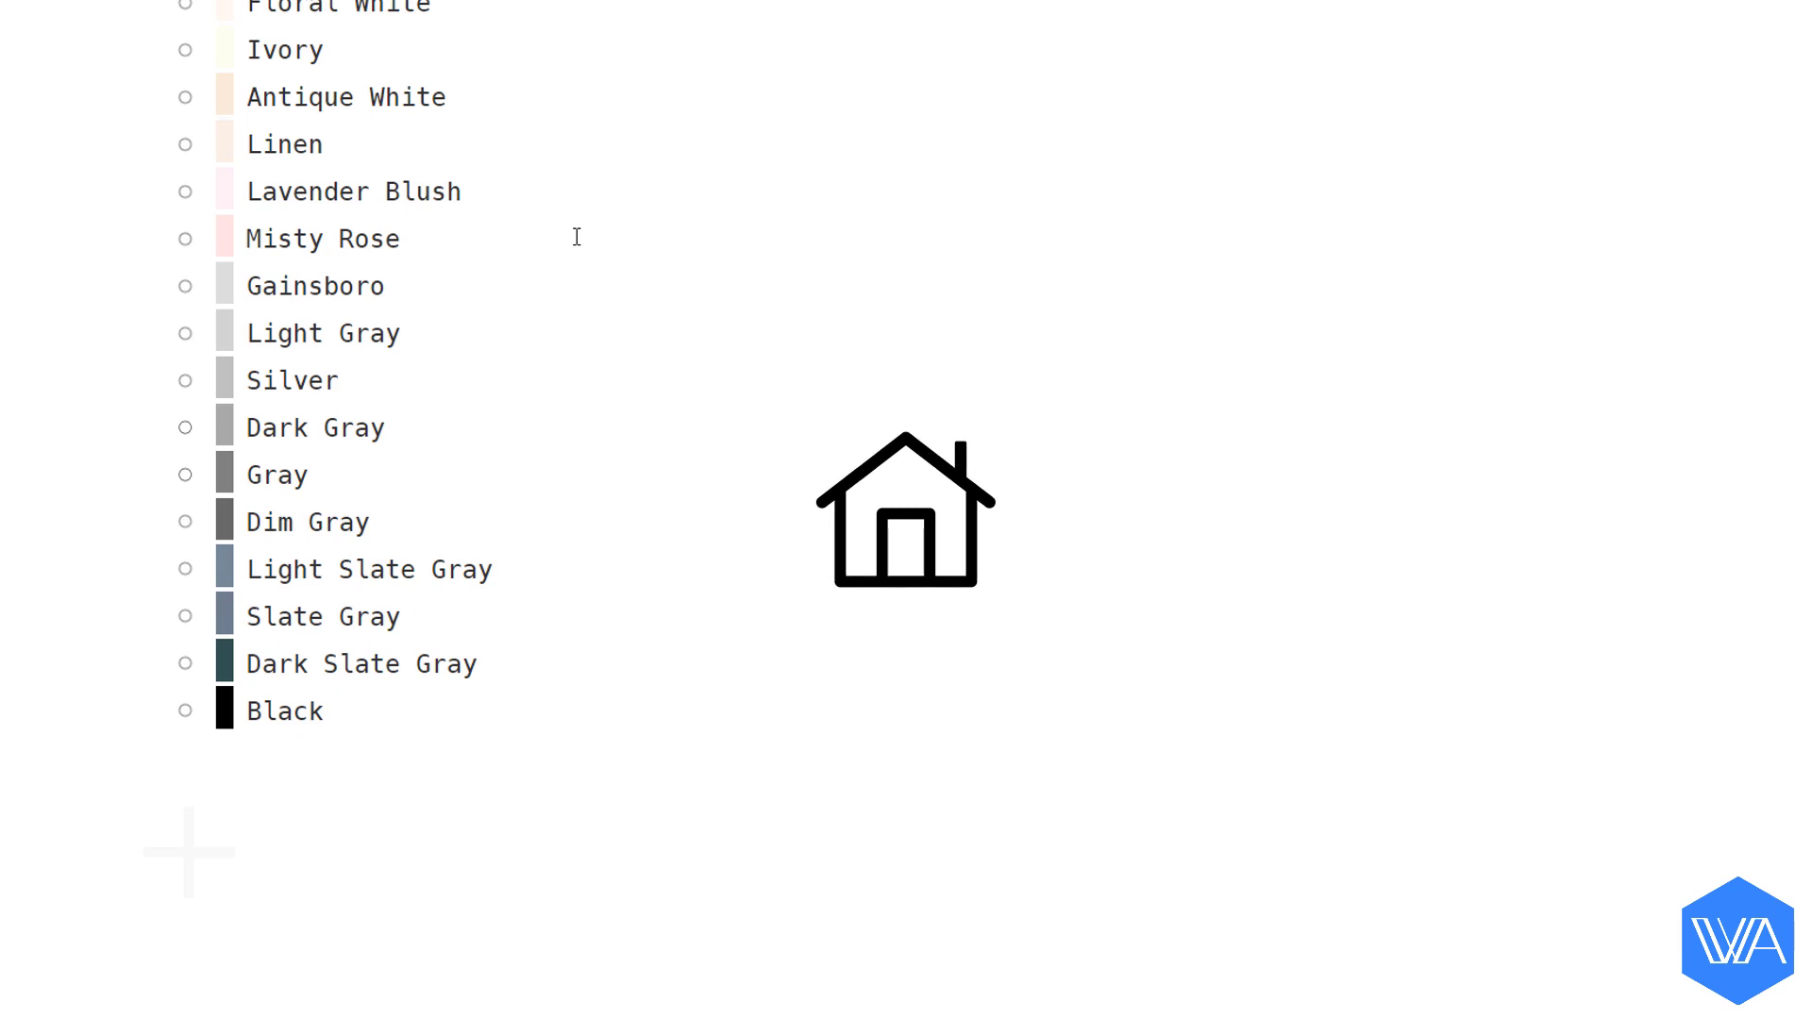
Open the WFx shortcut prompt over the named-colour list with Ctrl+Shift+X.
{"action": "key", "text": "ctrl+shift+x"}
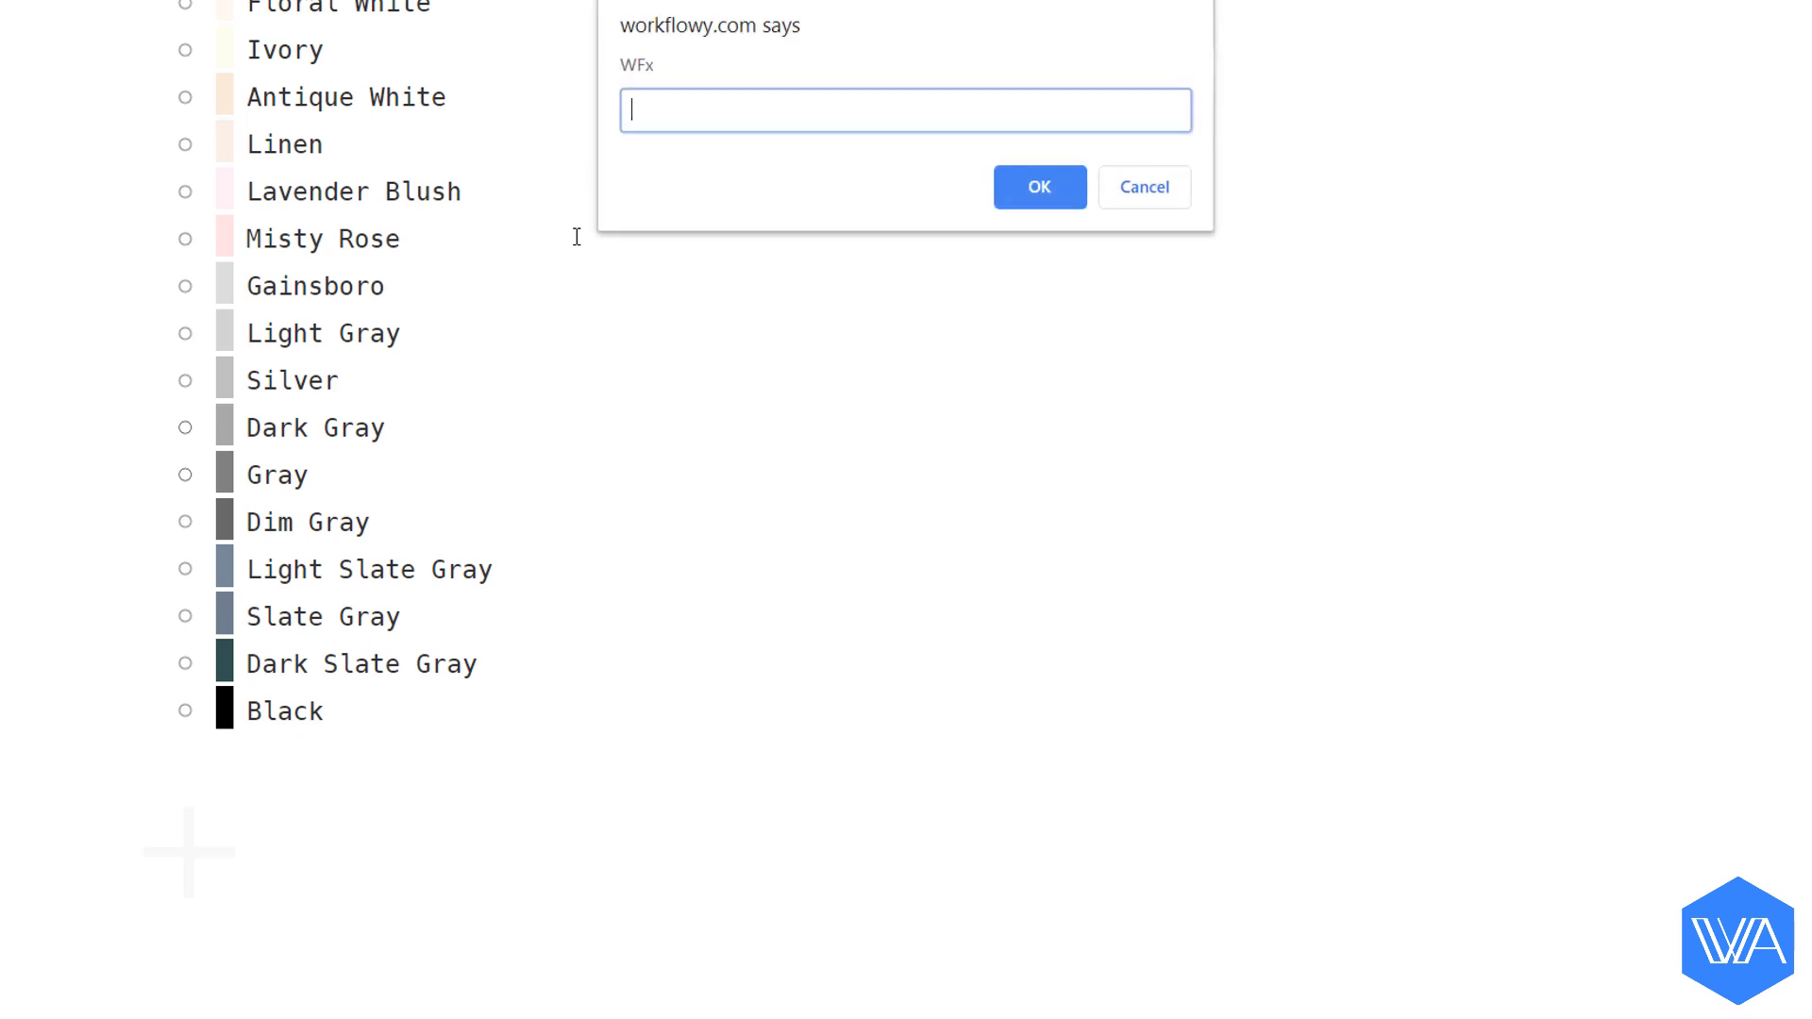